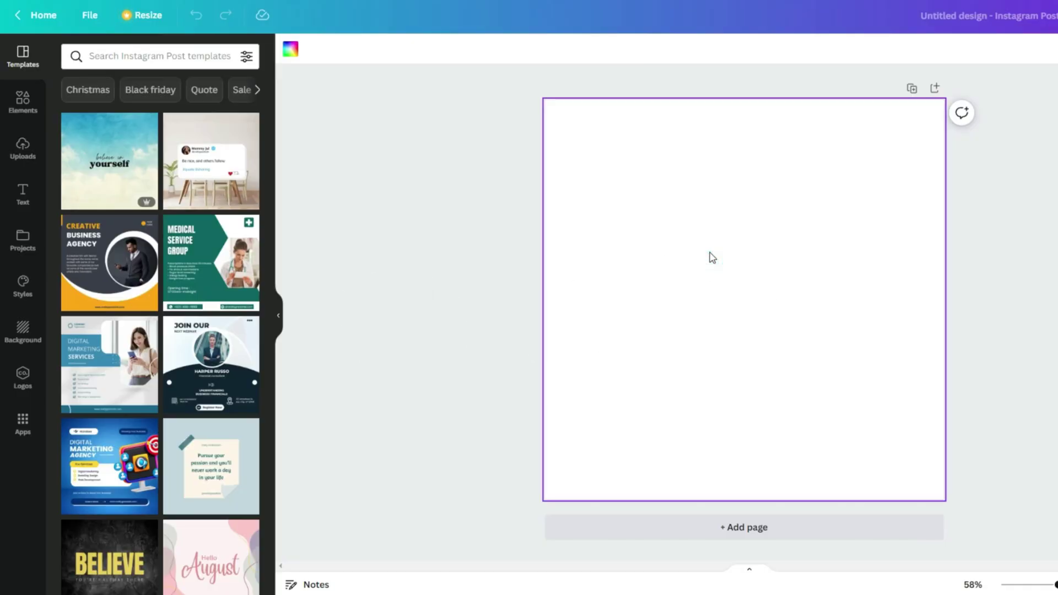
key("slash")
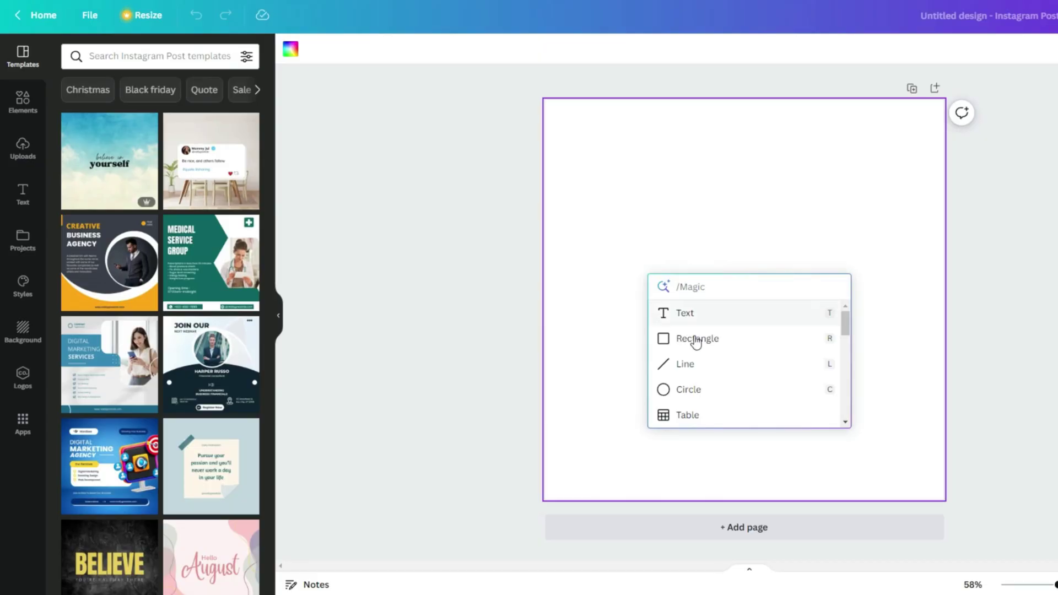
scroll(697, 340, "down", 3)
scroll(698, 343, "down", 5)
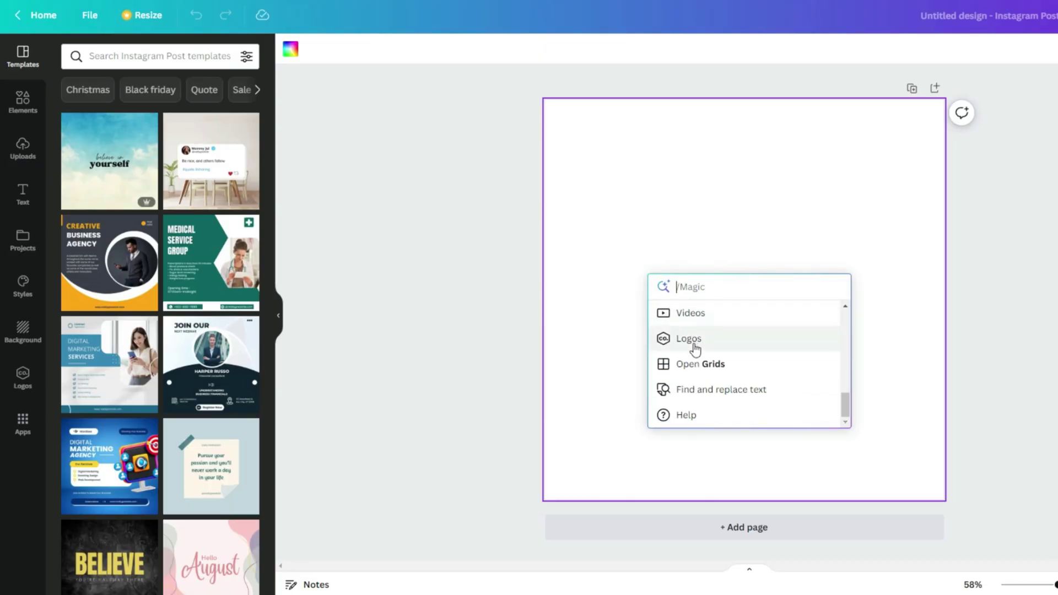
scroll(708, 386, "up", 10)
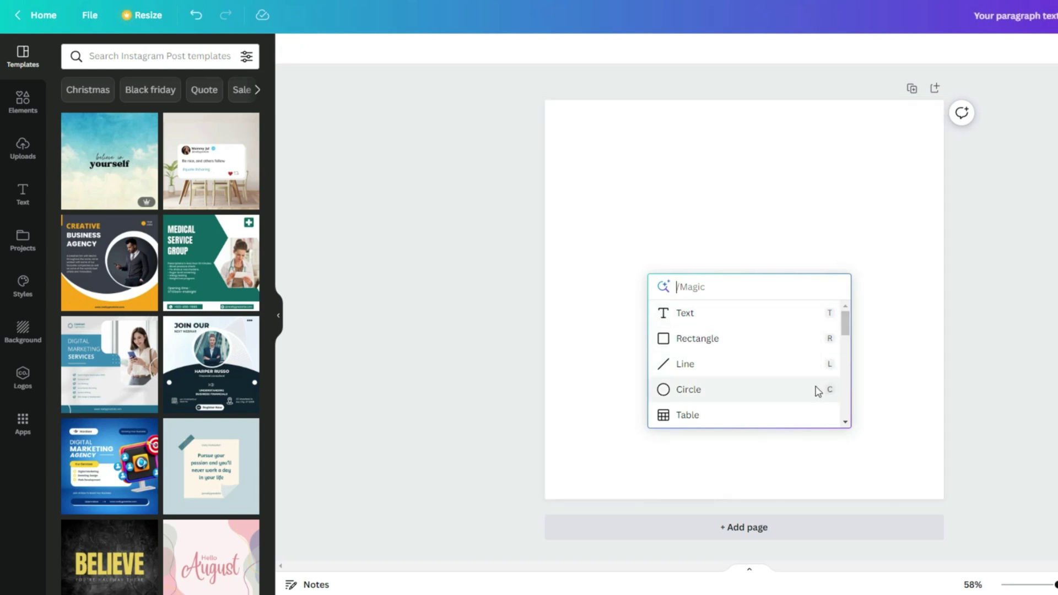
- Add a text box reading 'Laura Recommends' and raise its font size to 43
key("Escape")
type("t")
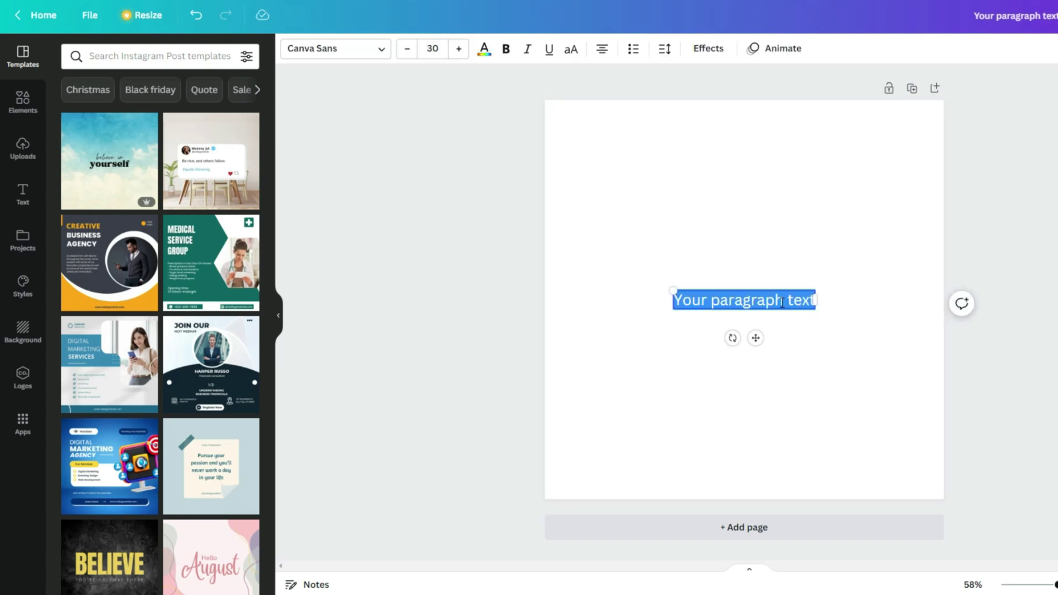
type("Laura Recommends")
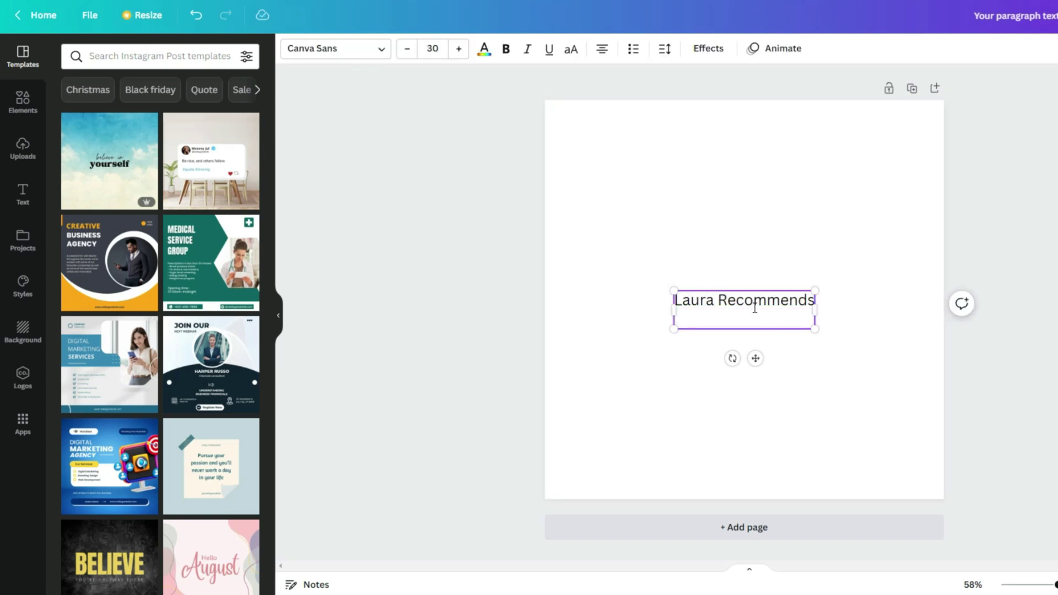
left_click(459, 48)
- After trying several text colours, make the title light green
left_click(458, 49)
left_click(458, 49)
left_click(484, 49)
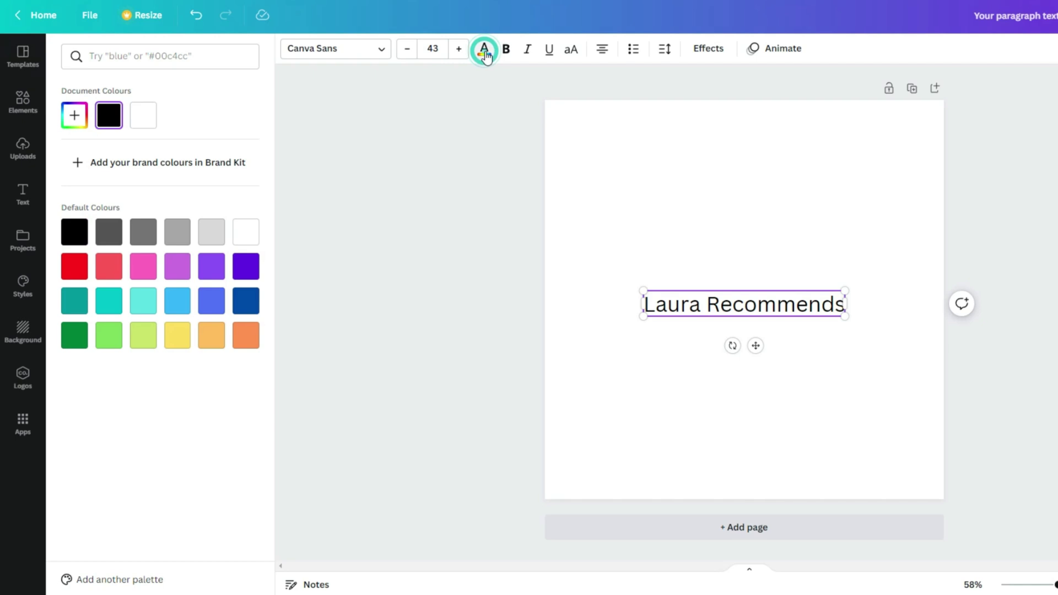
left_click(110, 233)
left_click(178, 300)
left_click(108, 300)
left_click(108, 335)
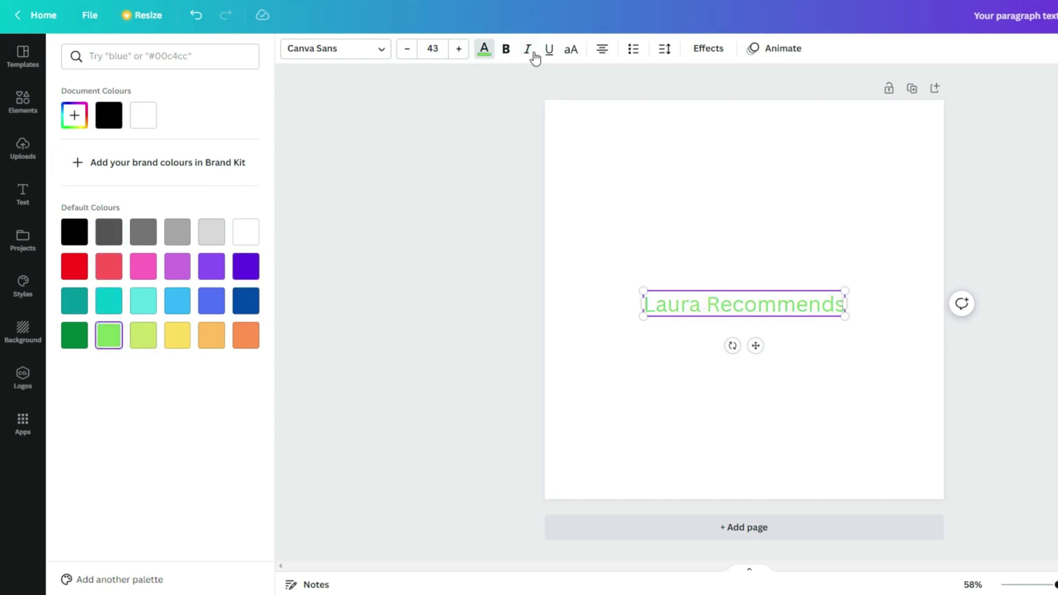
- Make the title bold and italic and move it to the upper left of the page
left_click(508, 53)
left_click(821, 337)
left_click(743, 304)
left_click(505, 49)
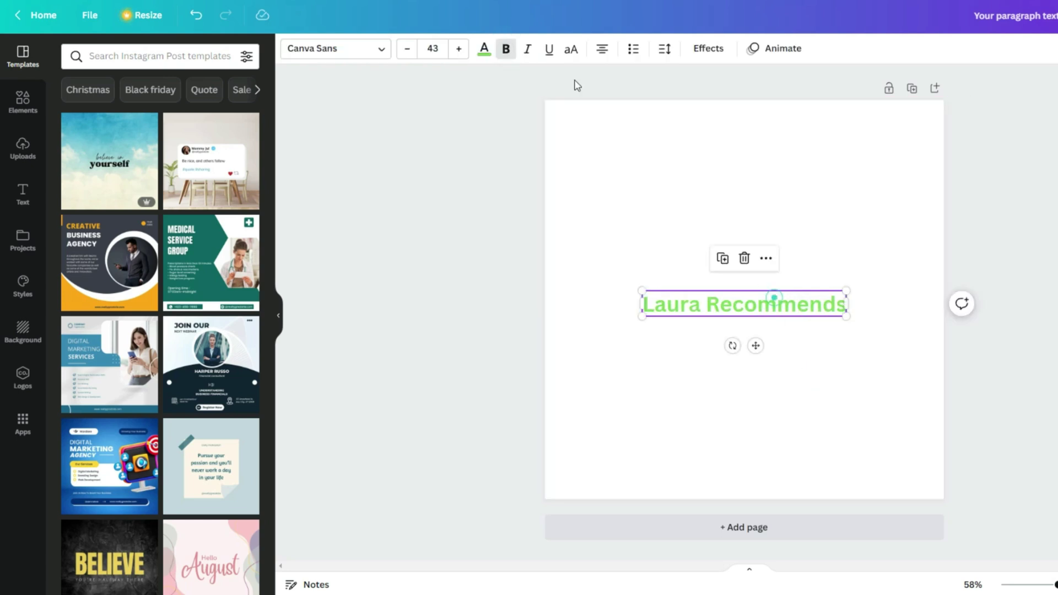
left_click(527, 49)
left_click(843, 333)
left_click_drag(812, 305, 753, 194)
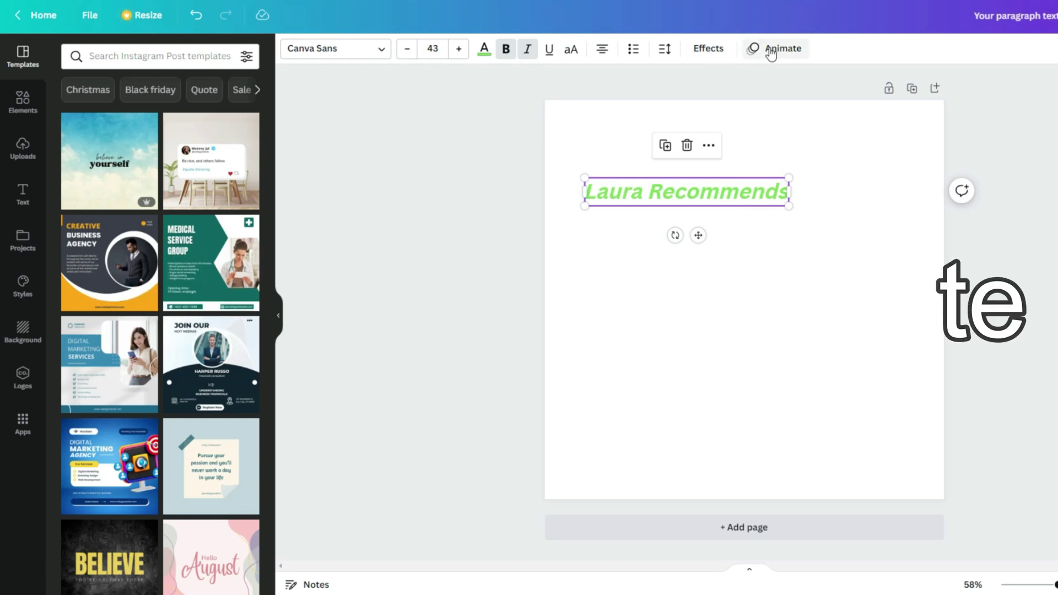
- In text Effects, try a drop shadow with reduced offset on the title
left_click(709, 51)
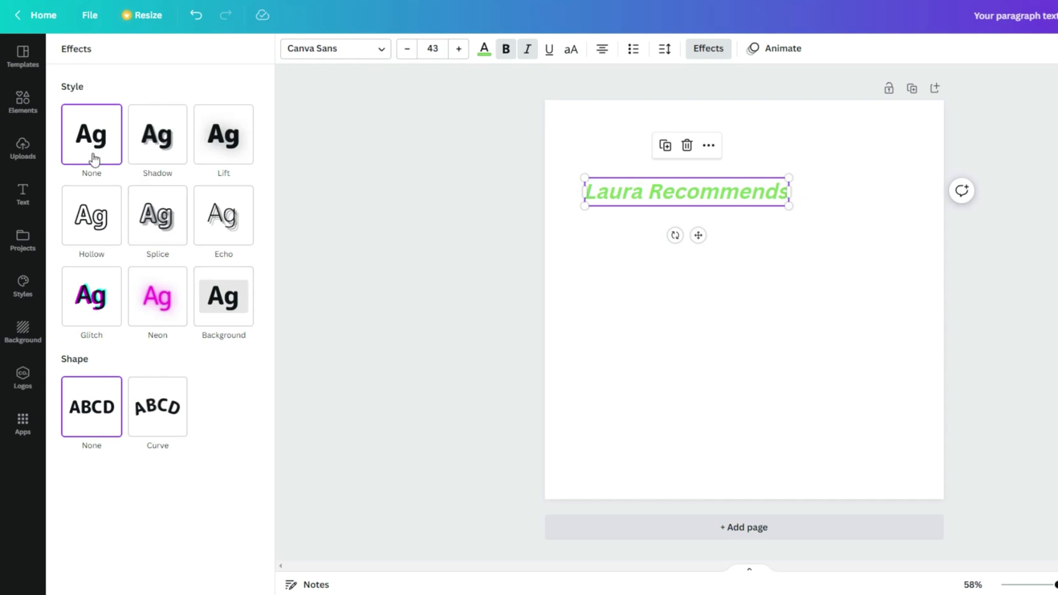
left_click(165, 142)
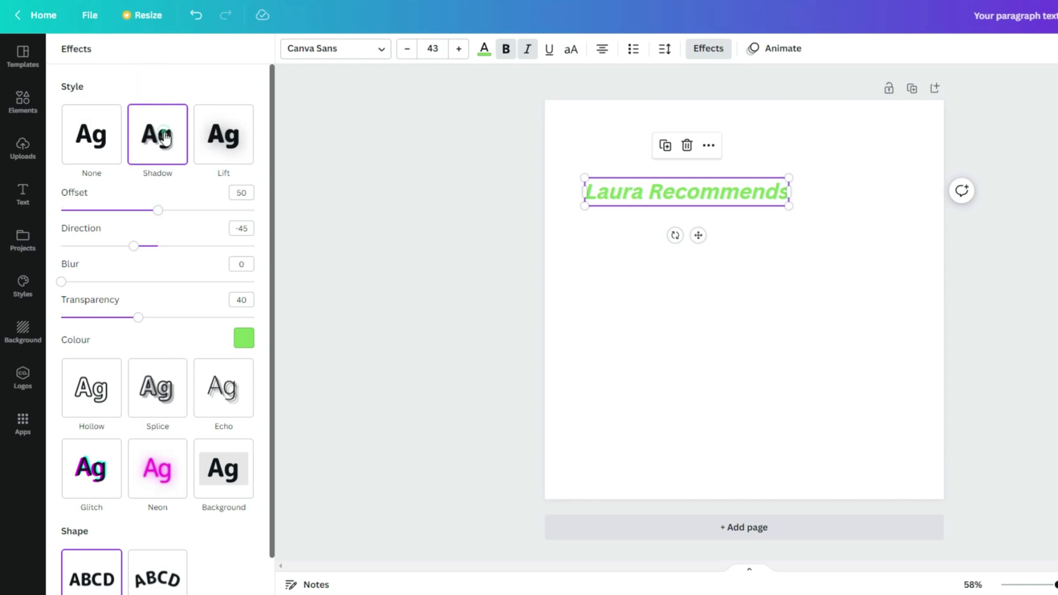
scroll(165, 330, "down", 1)
scroll(159, 326, "up", 1)
left_click_drag(158, 210, 109, 210)
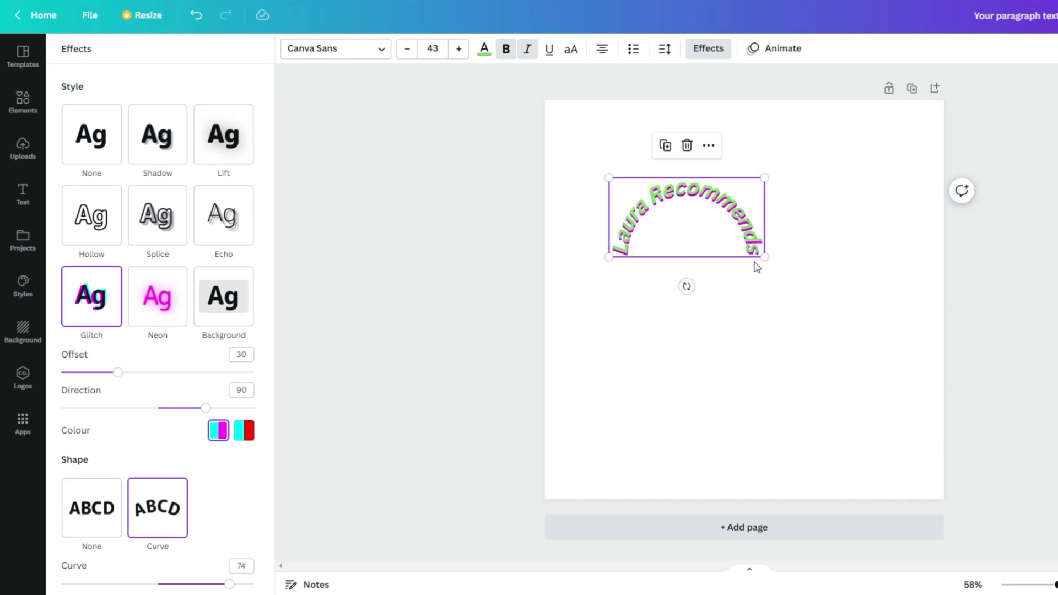
- Enlarge the title to size 78.6, remove the curve and level it on two lines
left_click_drag(765, 257, 893, 322)
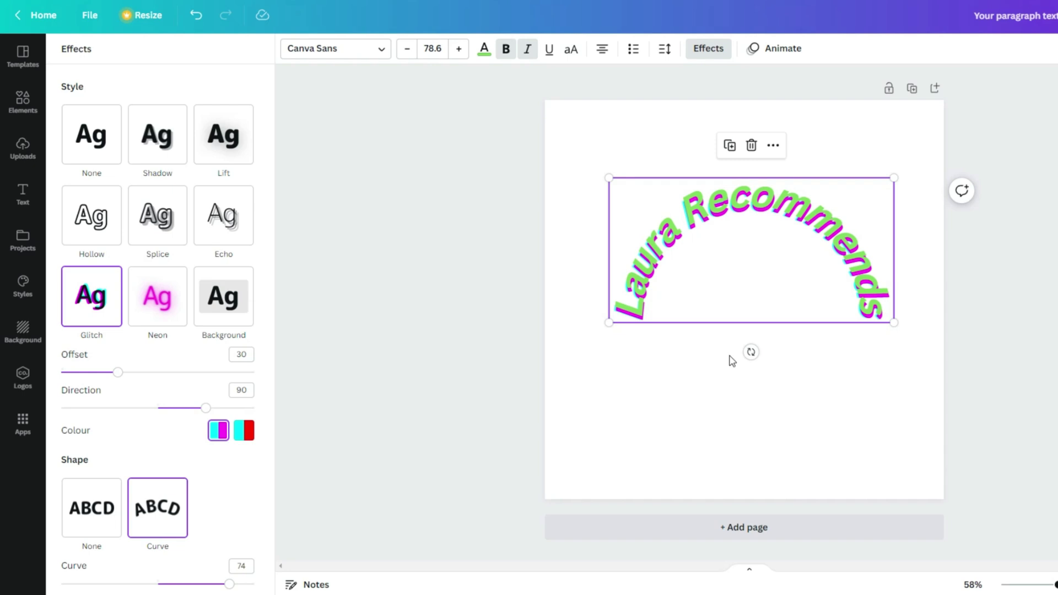
left_click_drag(750, 352, 916, 350)
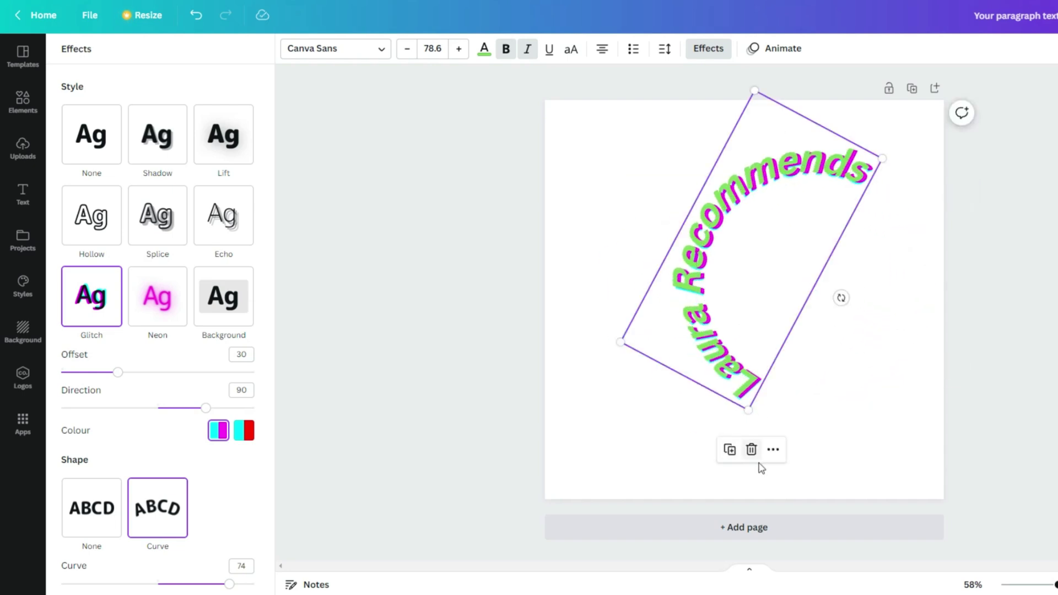
left_click_drag(841, 297, 757, 364)
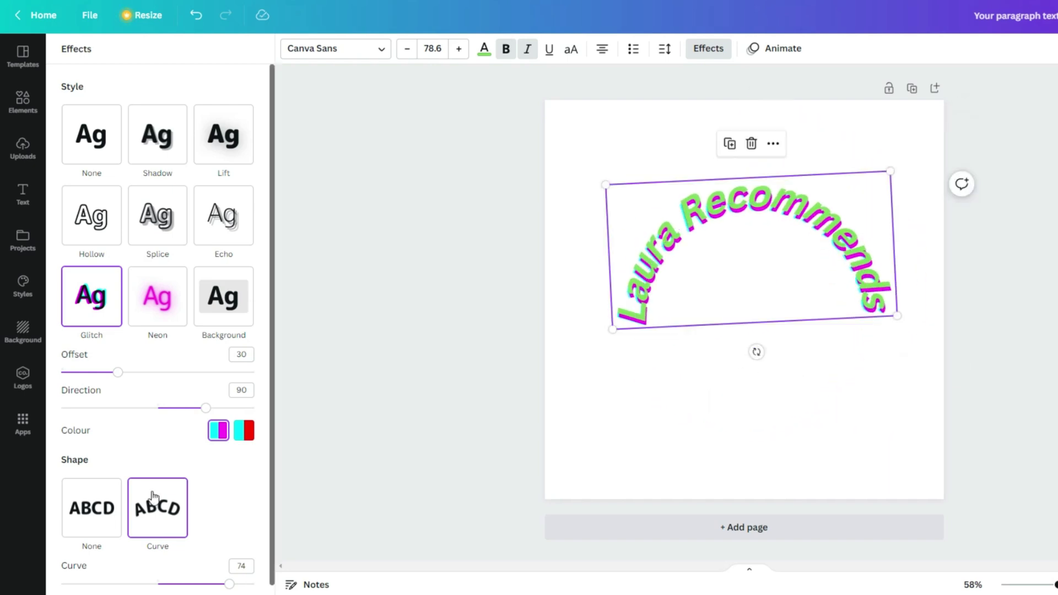
left_click(91, 507)
left_click_drag(762, 324, 758, 327)
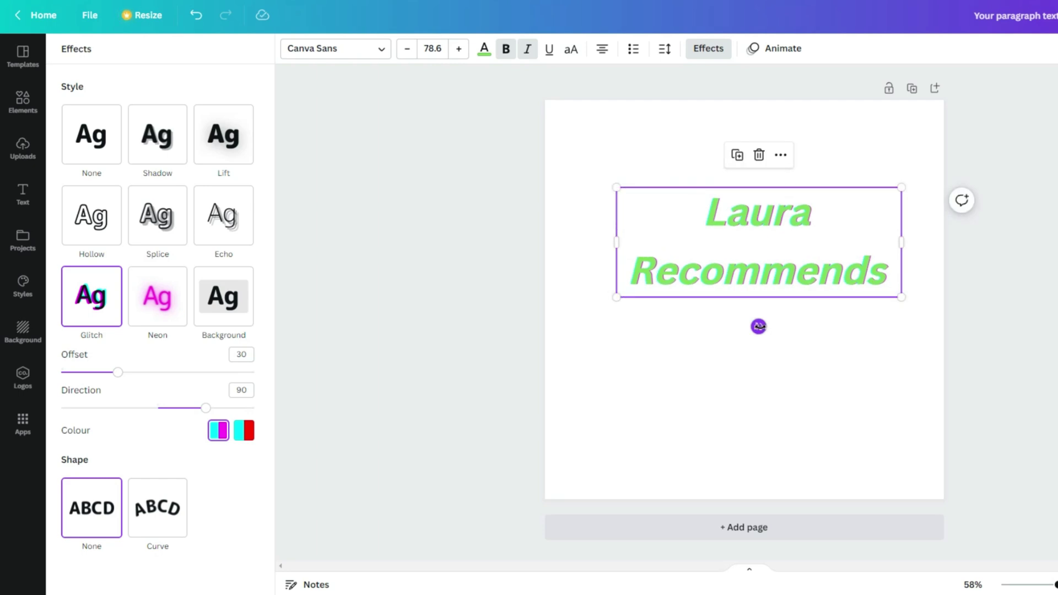
- Preview the title's text animation options before moving to a new YouTube Thumbnail design
left_click(783, 50)
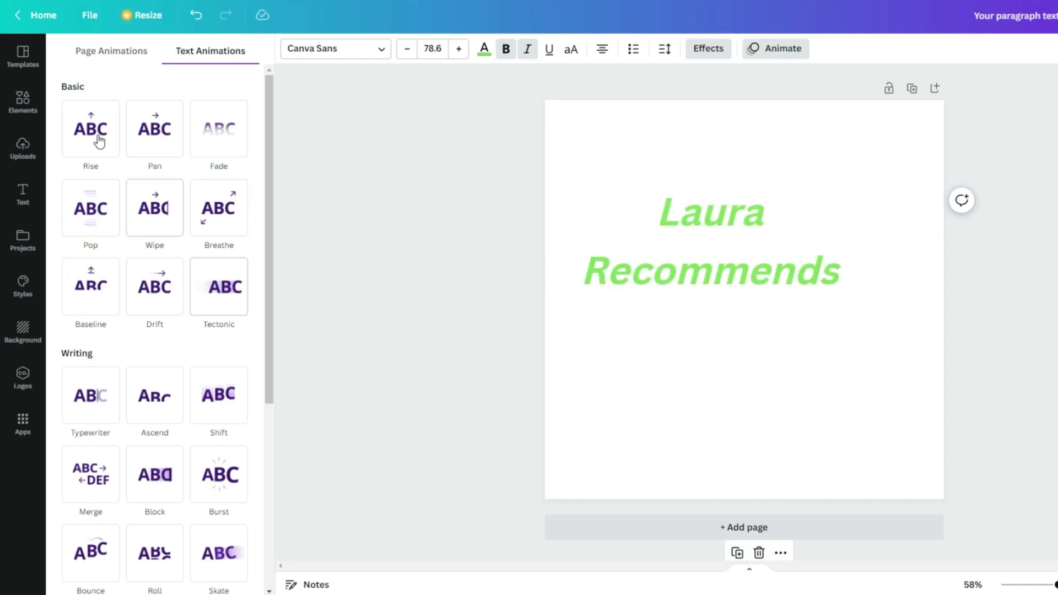
scroll(78, 378, "down", 1)
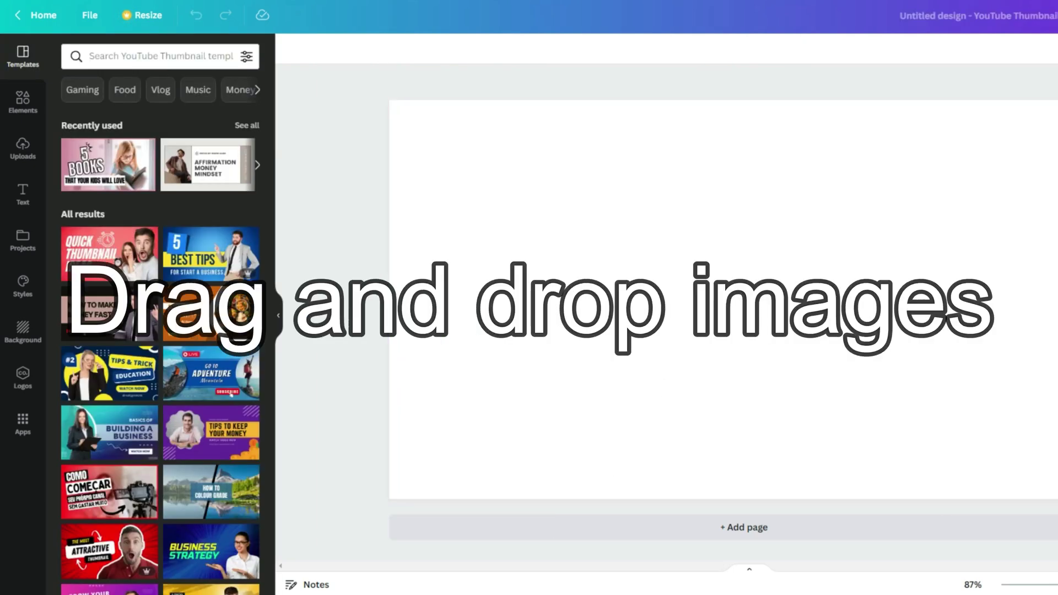
- Drag IMG_5993.jpeg from File Explorer onto the thumbnail page
key("alt+Tab")
left_click_drag(698, 126, 472, 241)
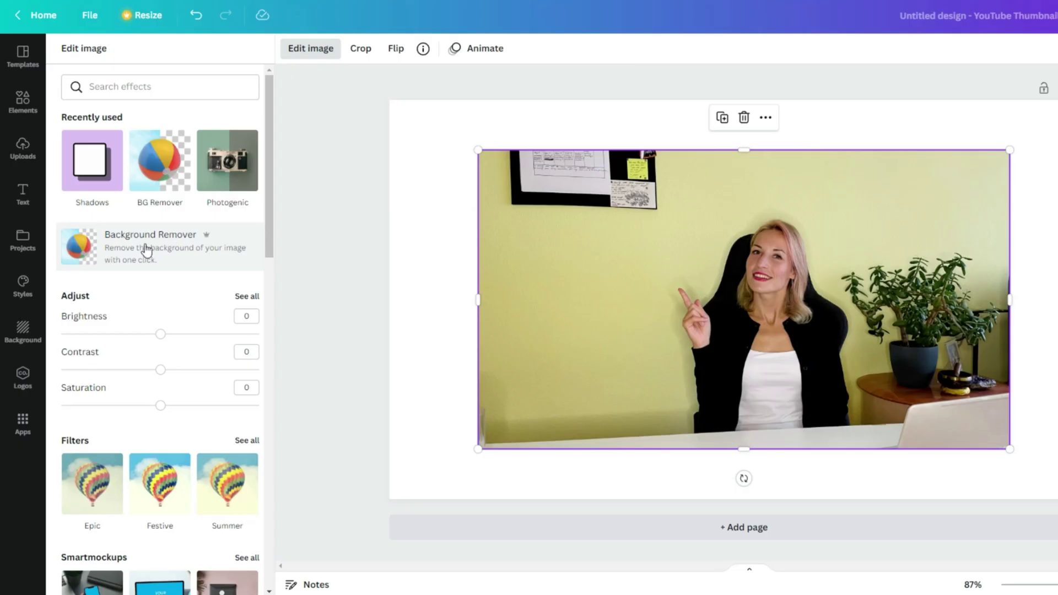
- Cut the woman out of the photo with Background Remover
left_click(146, 246)
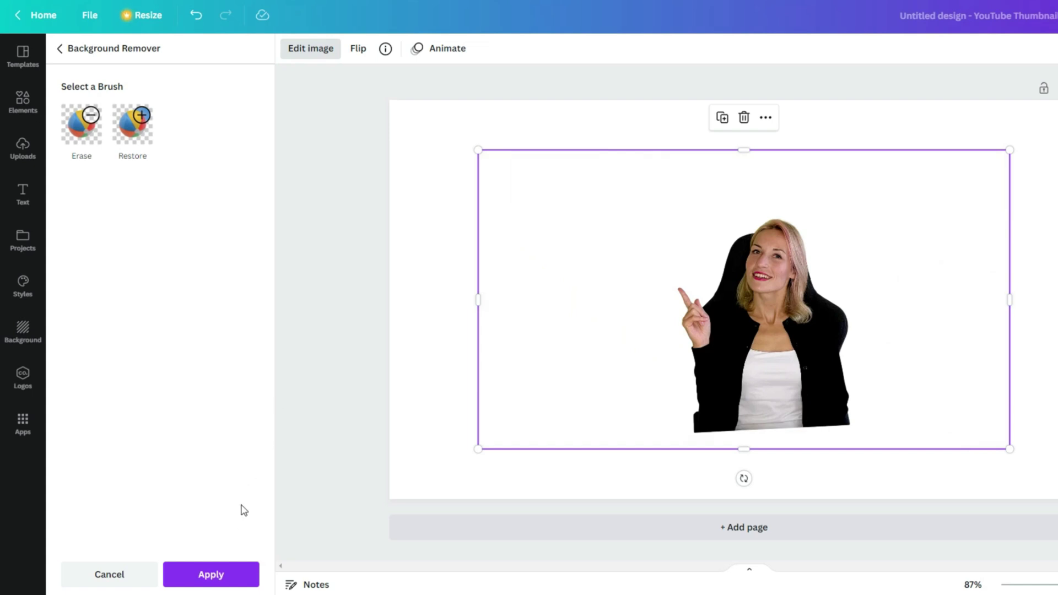
- Apply the background removal and set the page background colour to yellow
left_click(213, 577)
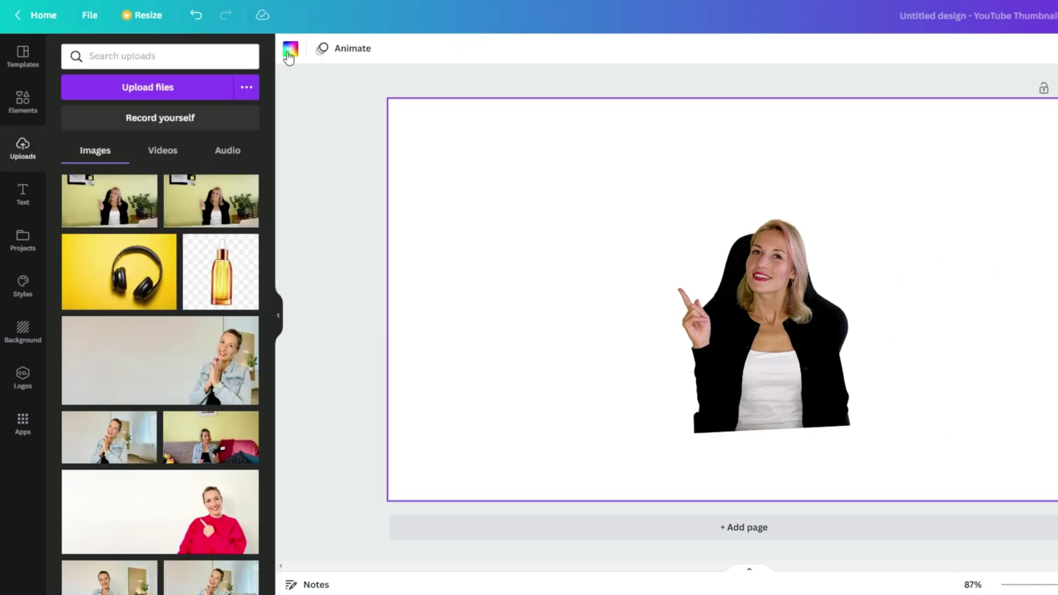
left_click(290, 48)
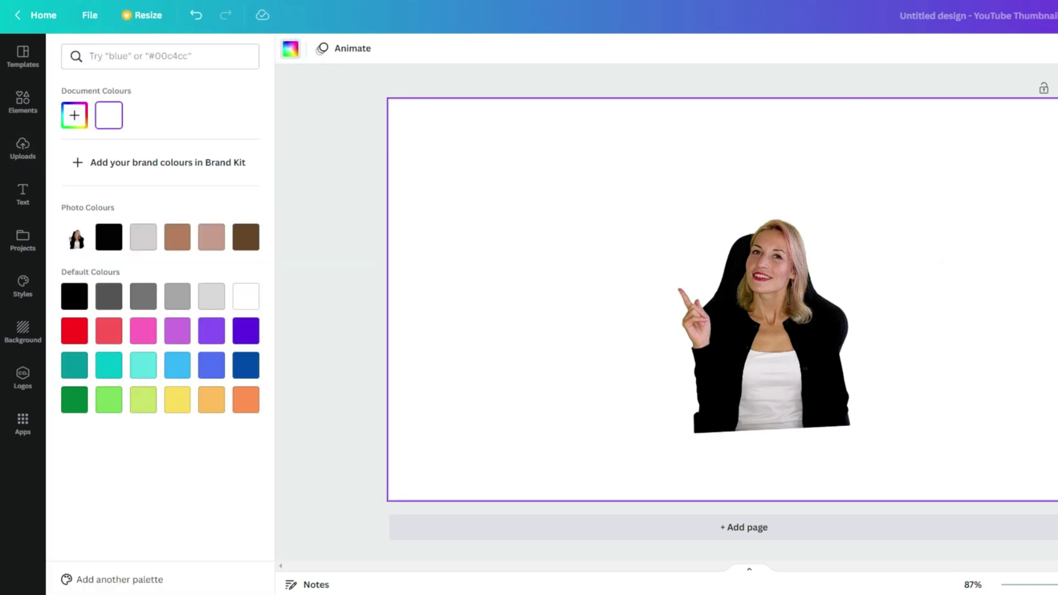
left_click(109, 296)
left_click(109, 331)
left_click(178, 365)
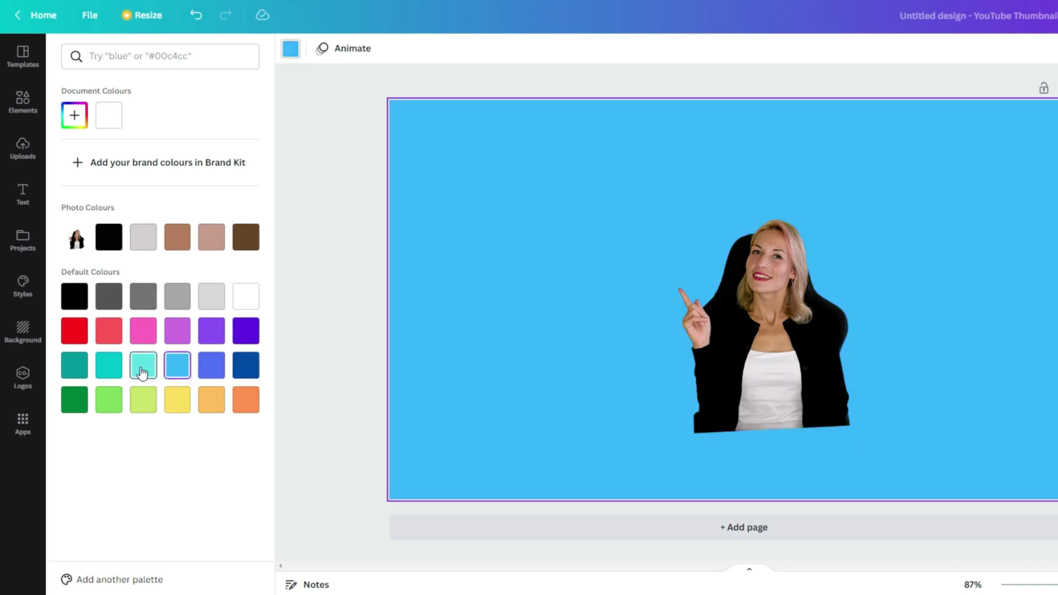
left_click(144, 400)
left_click(177, 400)
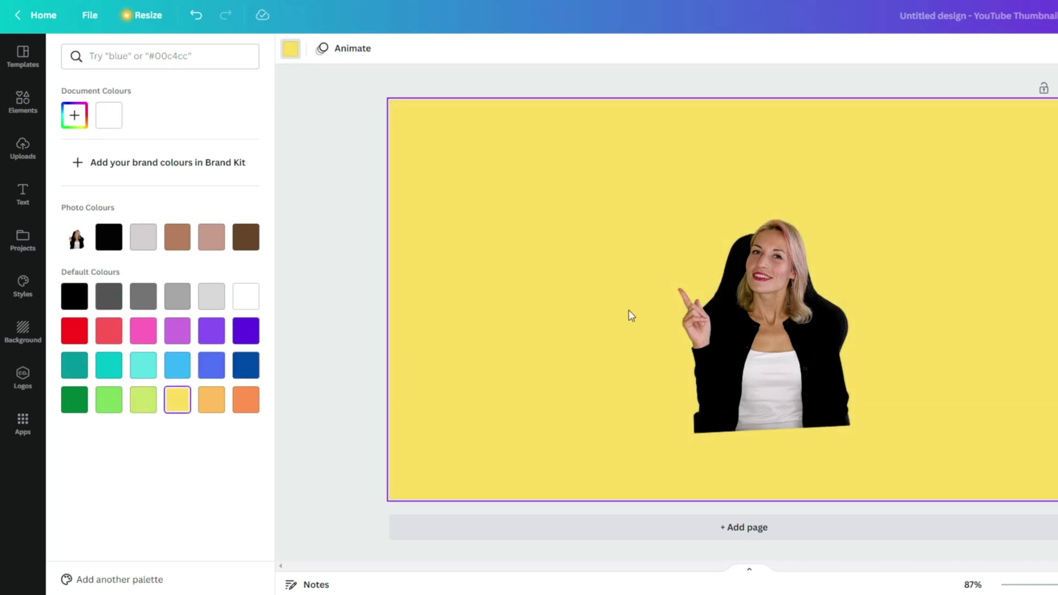
left_click(779, 286)
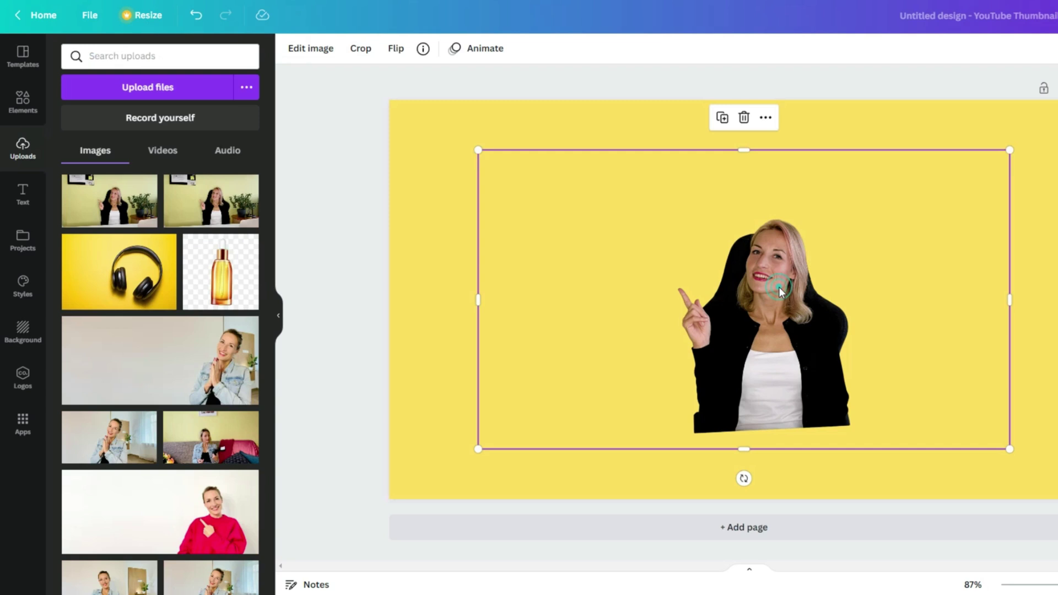
- Open the photo's Edit image effects and choose Shadows
left_click(307, 52)
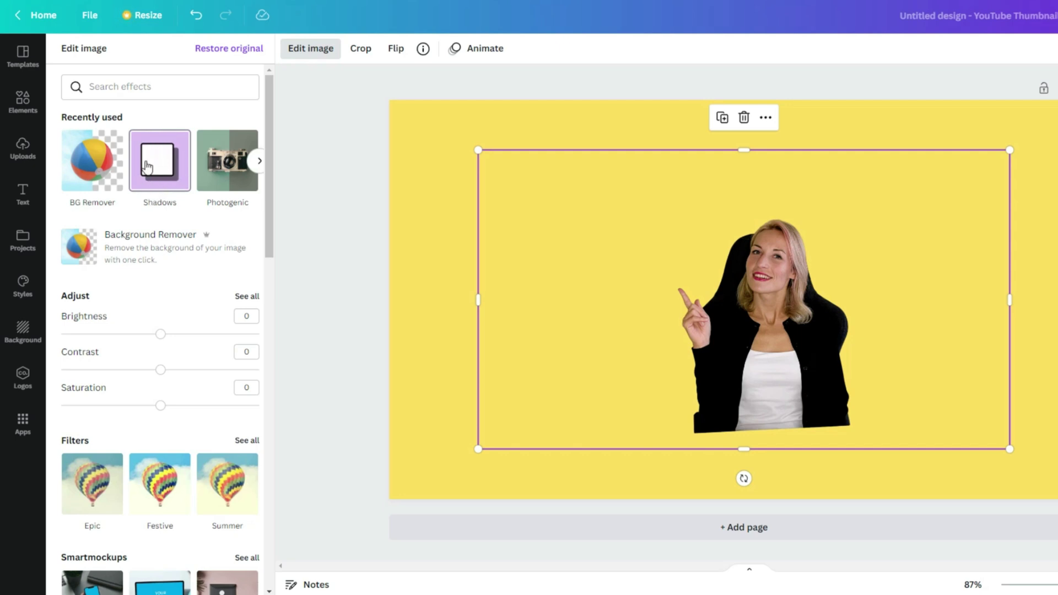
scroll(177, 293, "down", 8)
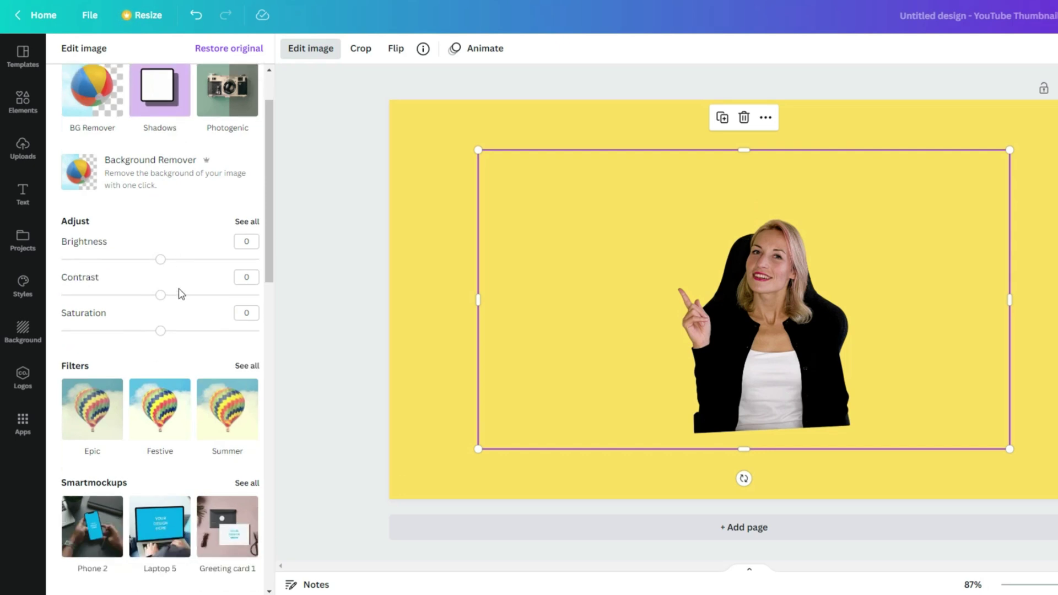
scroll(180, 290, "down", 10)
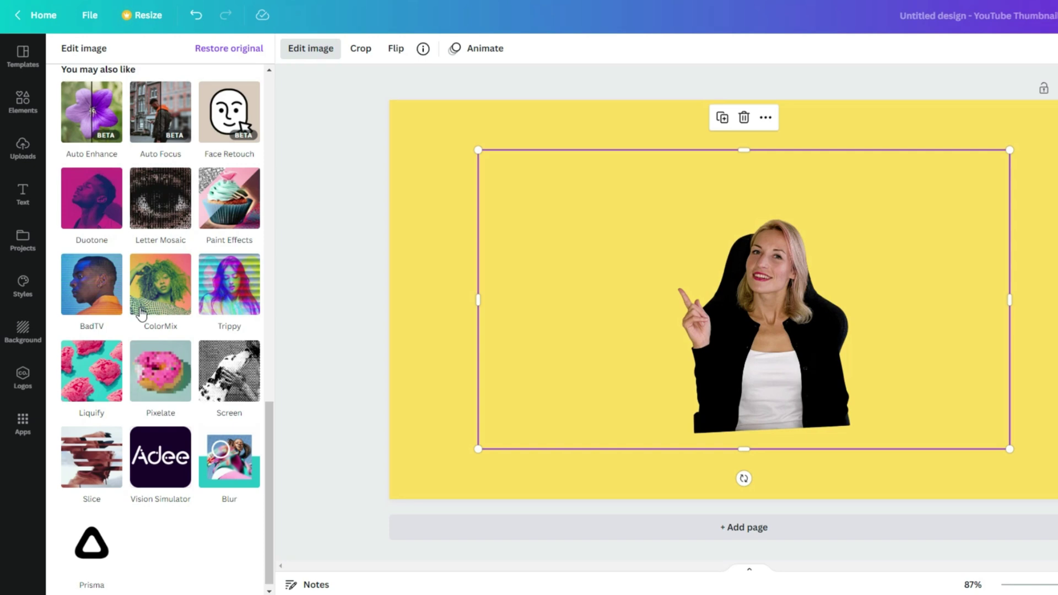
scroll(170, 240, "up", 18)
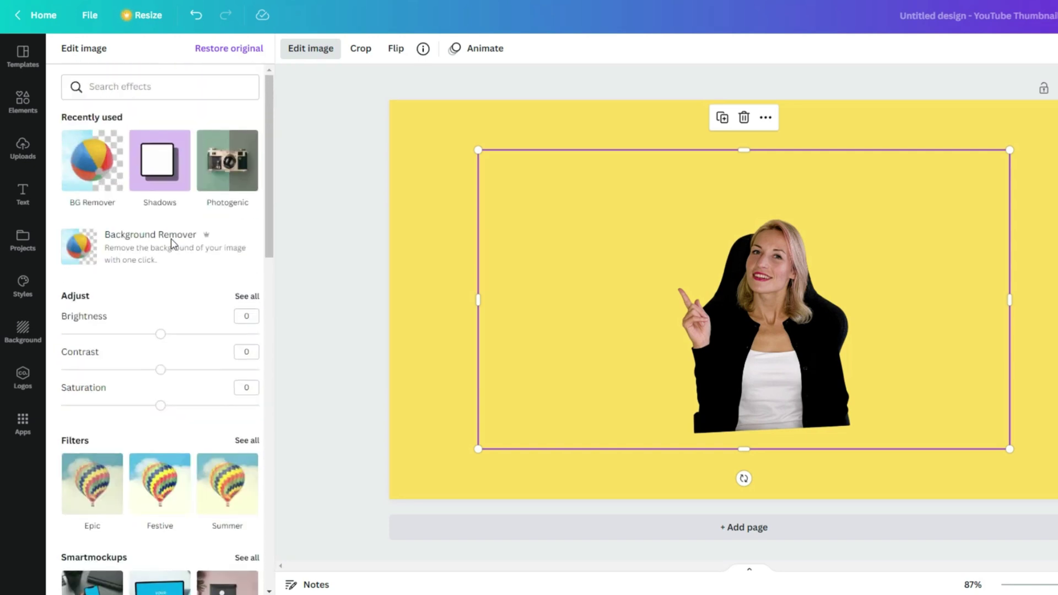
left_click(164, 168)
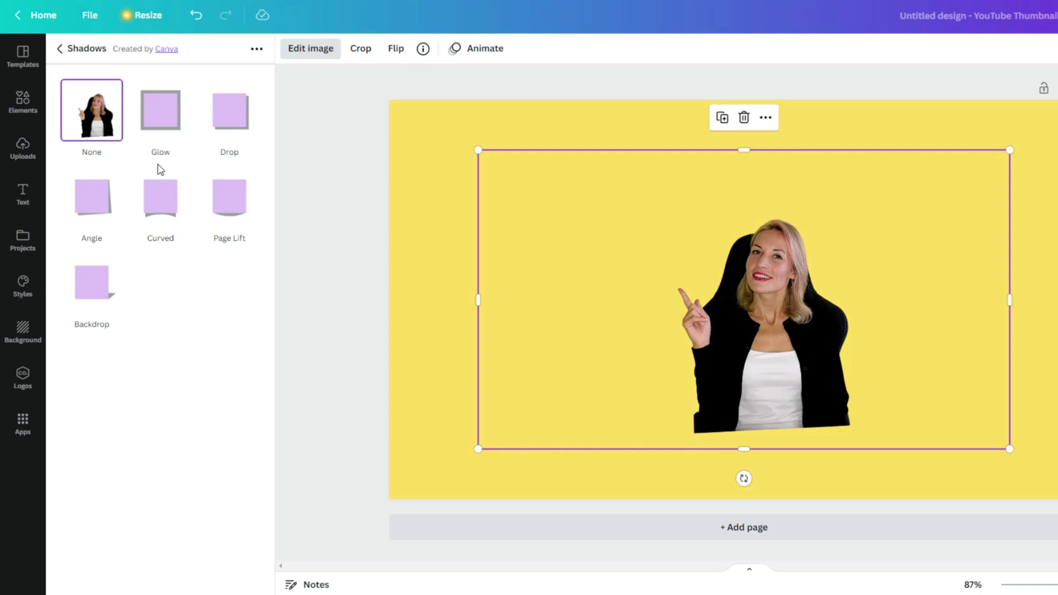
- Apply a white Glow outline with blur 0, transparency 100 and a thicker size
left_click(160, 111)
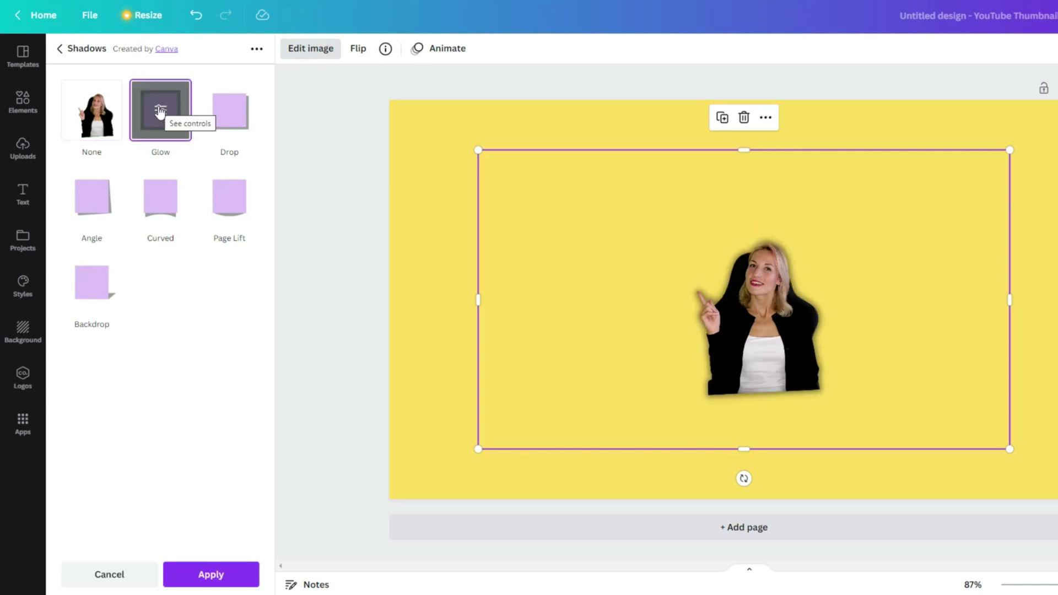
left_click(160, 111)
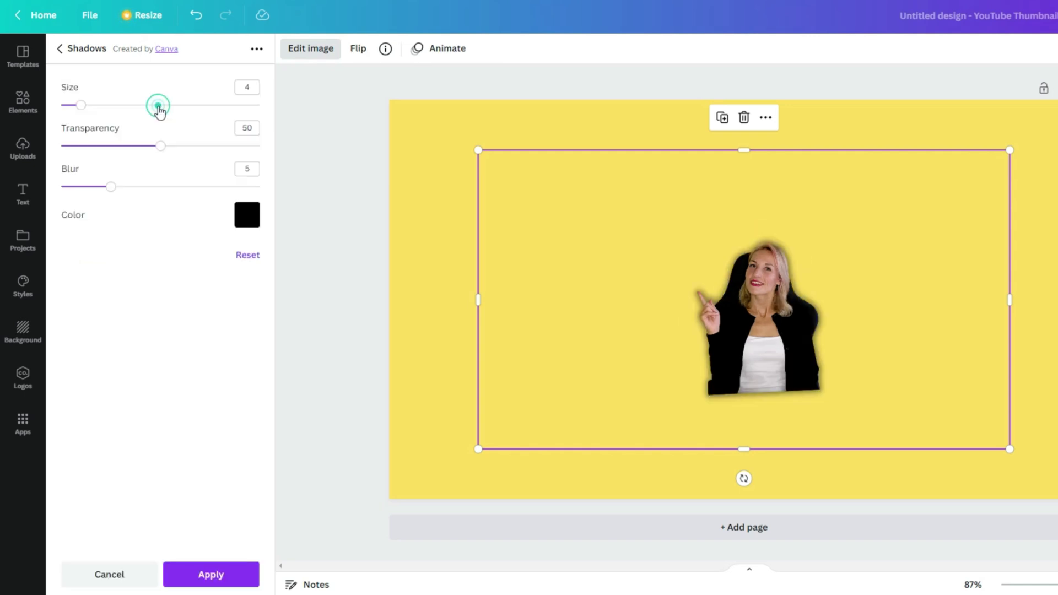
left_click(246, 220)
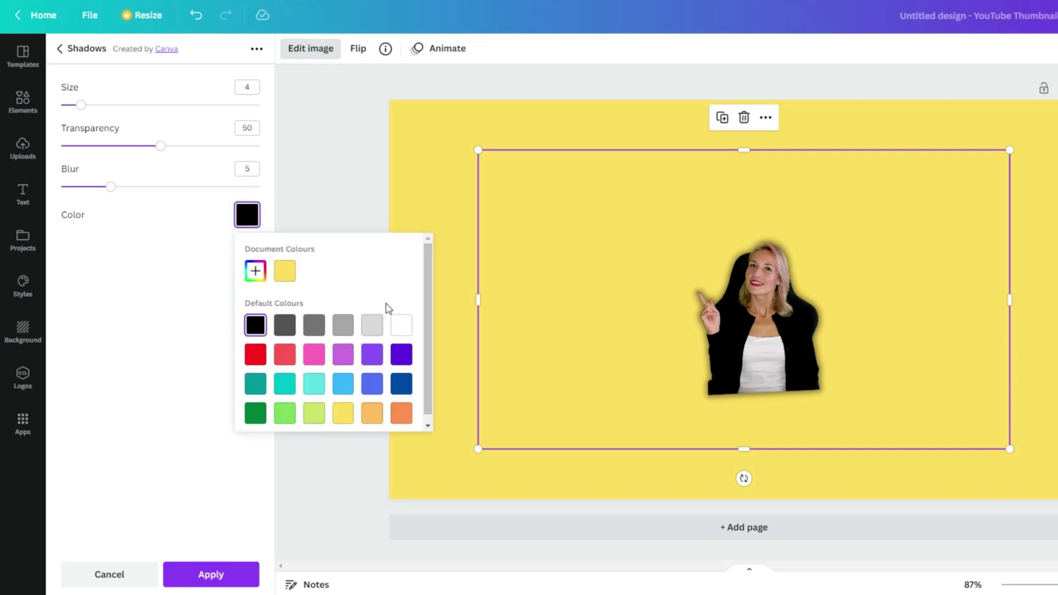
left_click(401, 325)
left_click(156, 336)
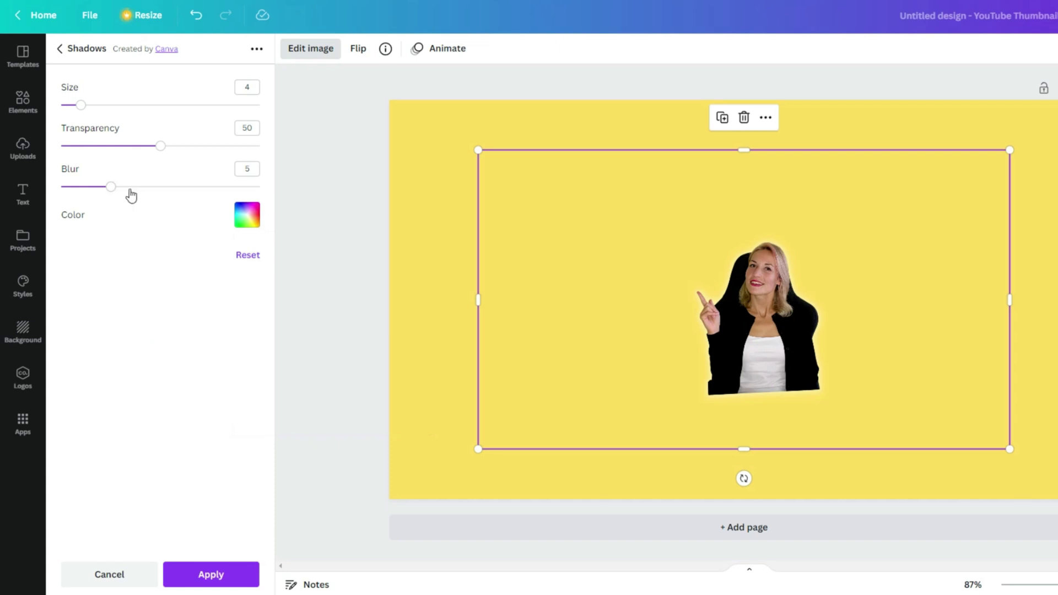
left_click_drag(112, 187, 29, 180)
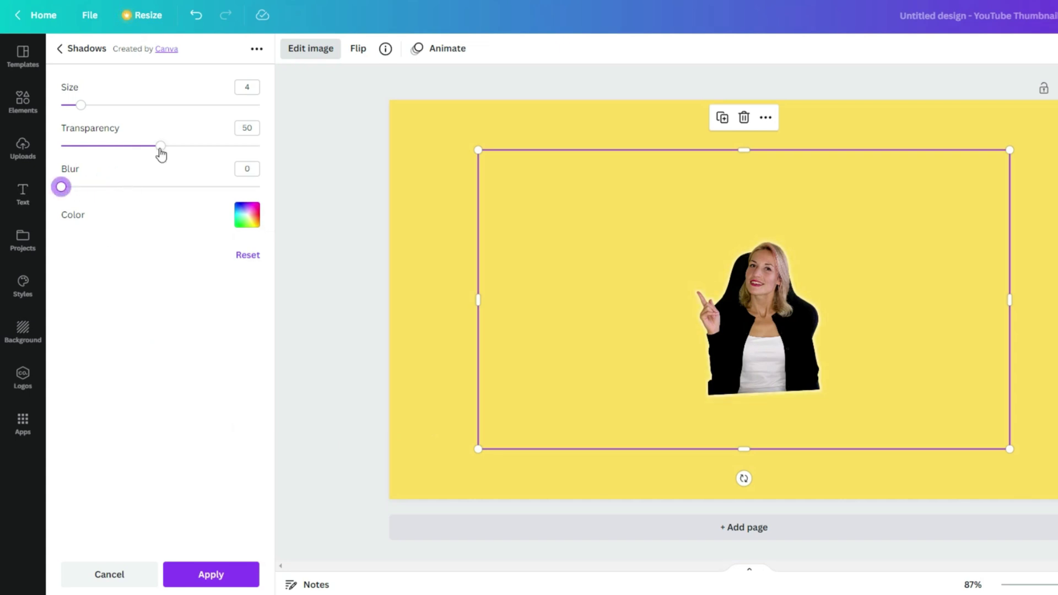
left_click_drag(231, 152, 282, 156)
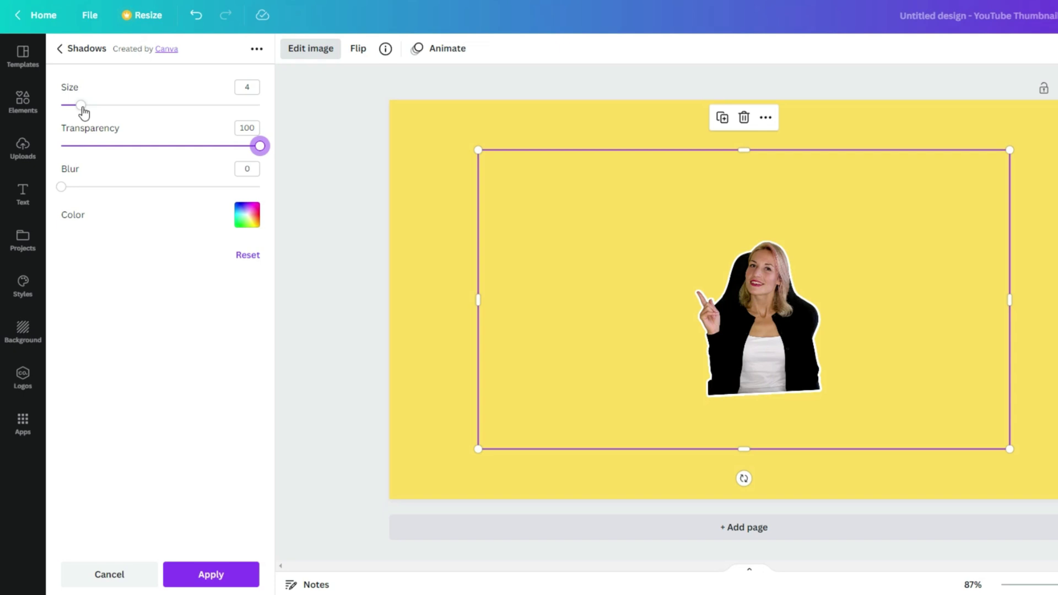
mouse_move(97, 112)
left_mouse_down()
mouse_move(178, 116)
mouse_move(97, 109)
left_mouse_up()
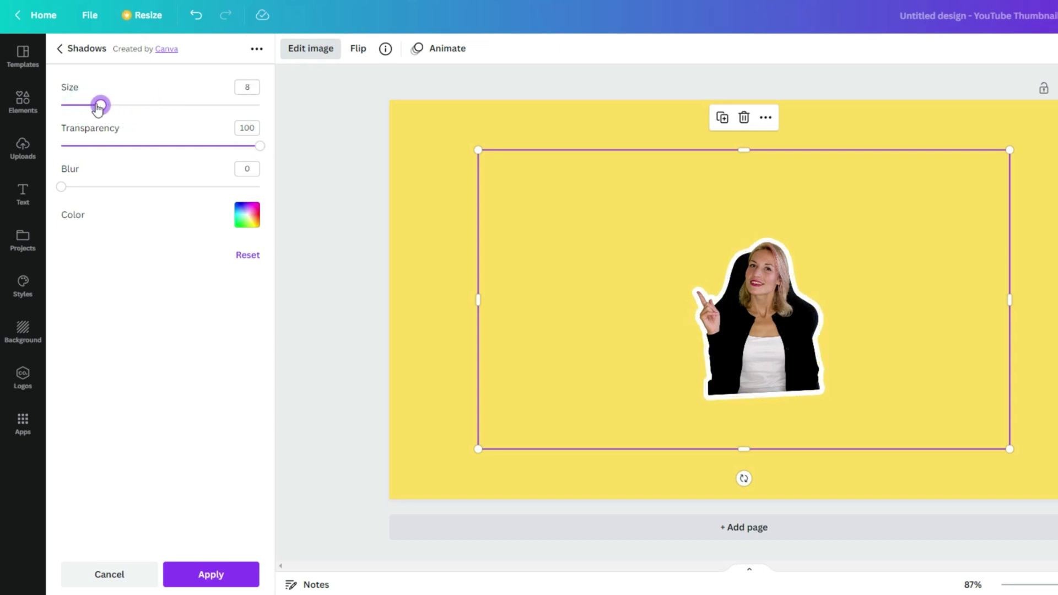
left_click(211, 577)
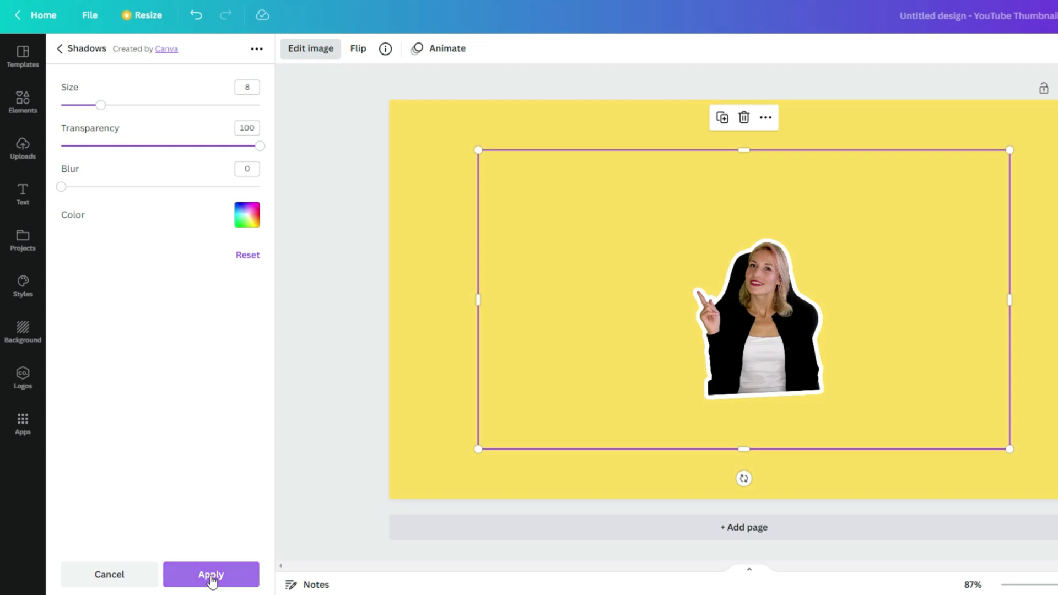
- Try a Drop shadow with offset 6, lighter tone and softer blur
left_click(226, 122)
left_click_drag(109, 144, 209, 154)
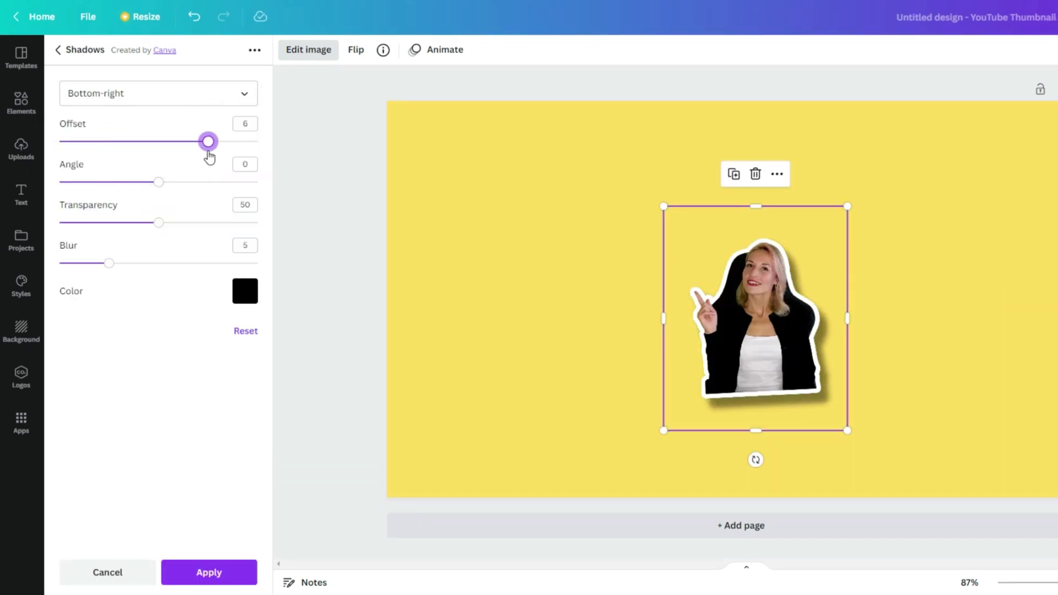
left_click_drag(159, 183, 99, 183)
left_click_drag(159, 223, 91, 224)
left_click_drag(109, 264, 66, 263)
- Try an Angle shadow at angle 0, then a Curved shadow with curve -17 and offset 6
left_click(85, 48)
left_click(90, 194)
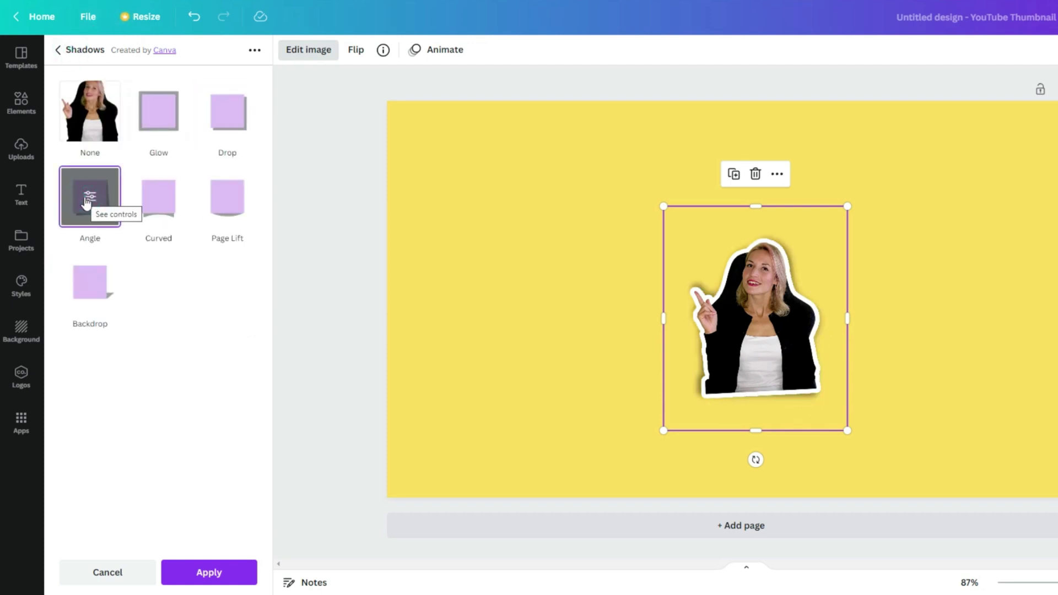
left_click_drag(217, 109, 79, 108)
left_click_drag(159, 146, 77, 153)
left_click(66, 54)
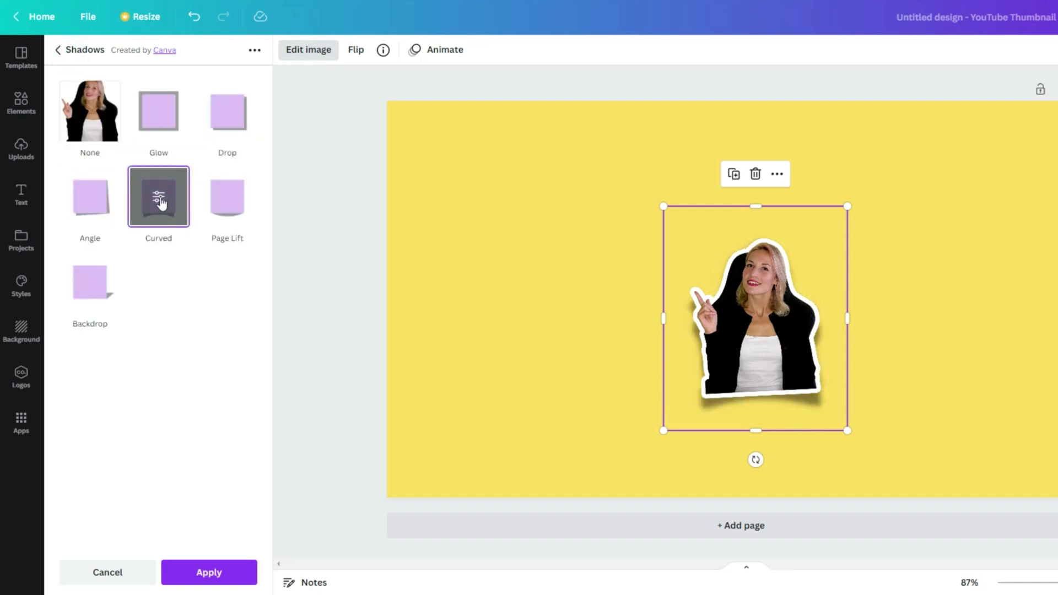
left_click(158, 203)
left_click_drag(173, 109, 74, 106)
left_click_drag(104, 146, 212, 147)
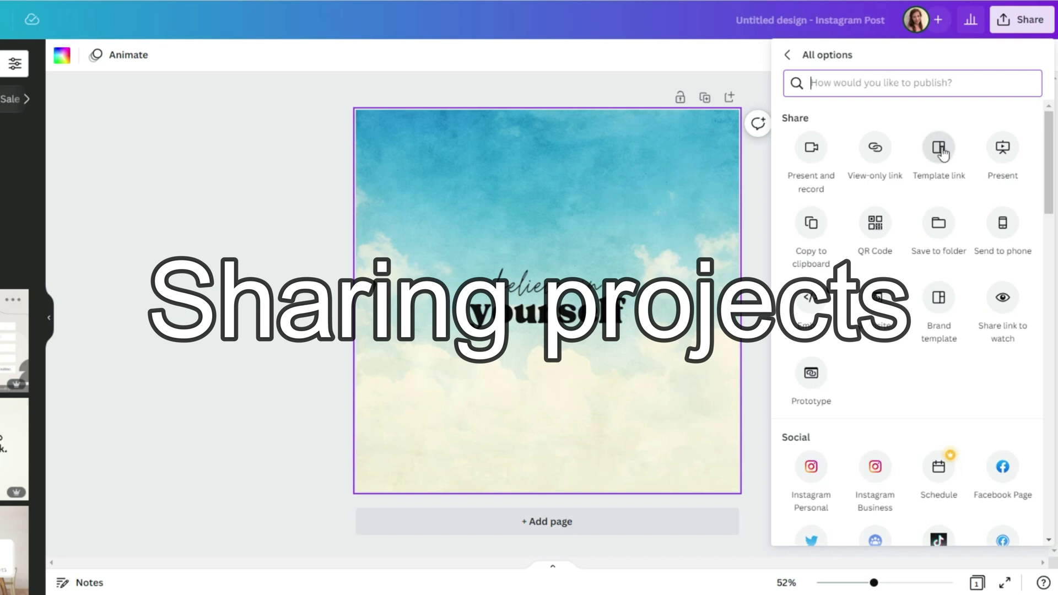
- Copy a template link for the 'believe in yourself' post from Share > More
left_click(167, 184)
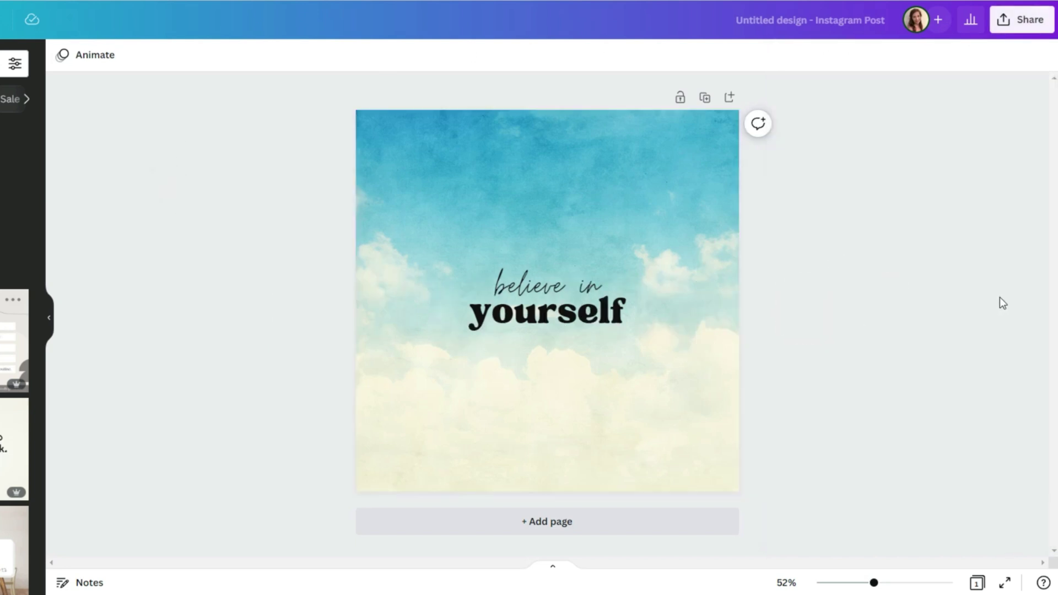
left_click(1017, 25)
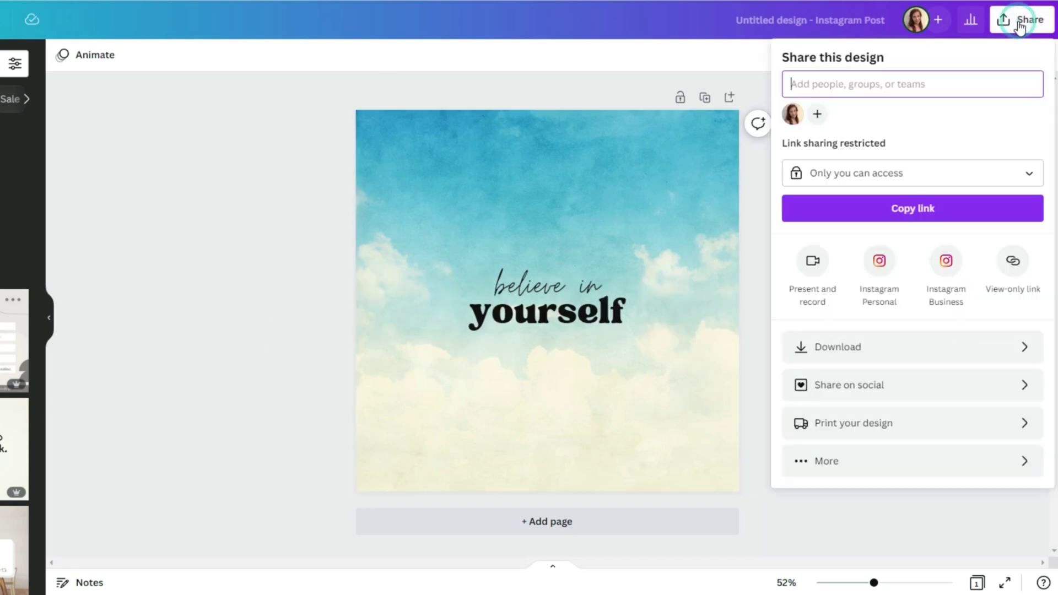
left_click(839, 465)
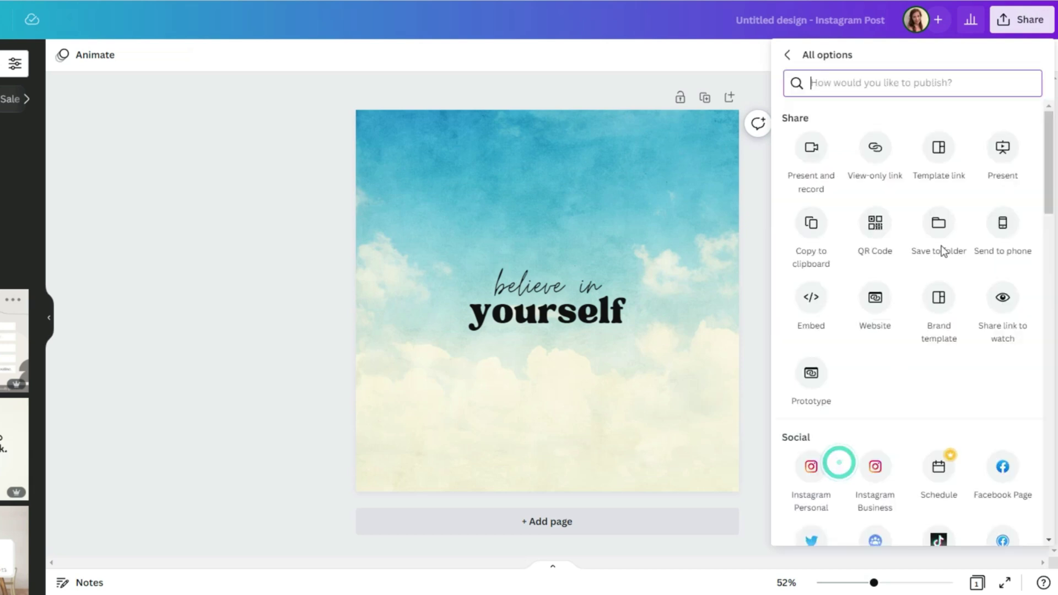
left_click(939, 146)
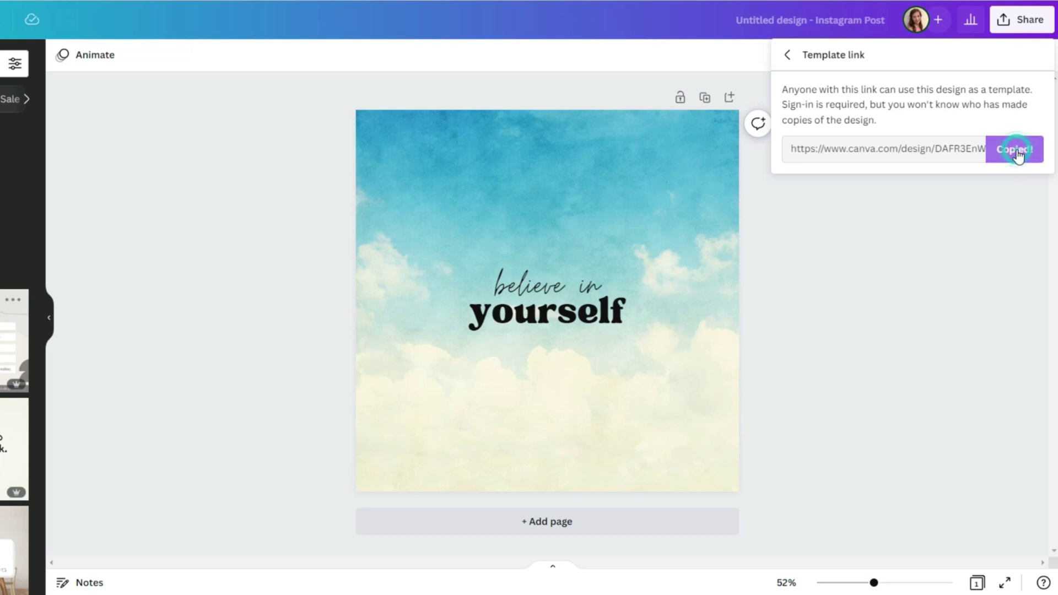
- Close the template link options and play the purple video intro from the start
left_click(1007, 201)
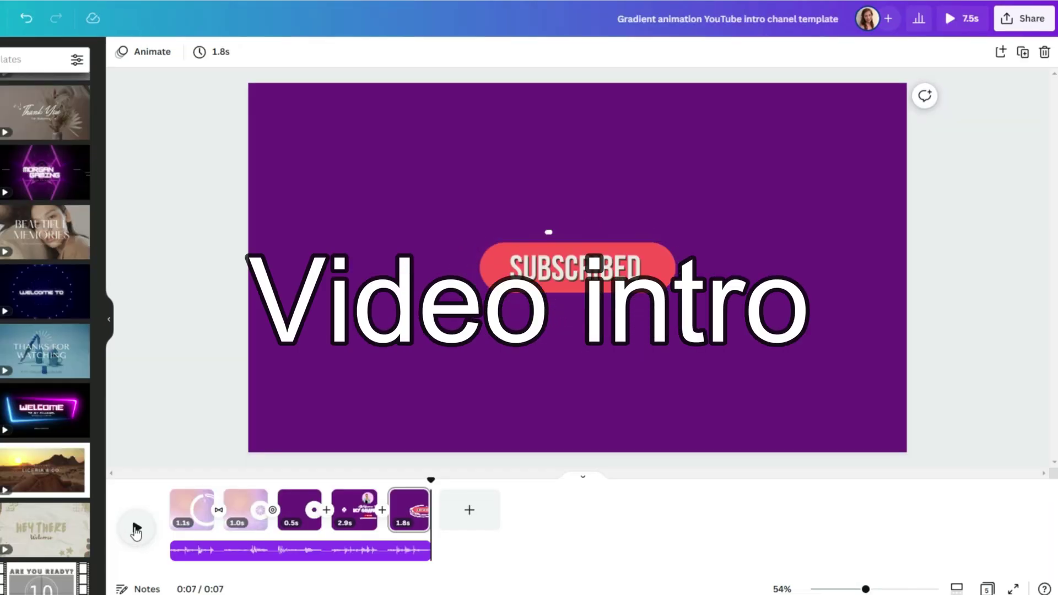
left_click(136, 530)
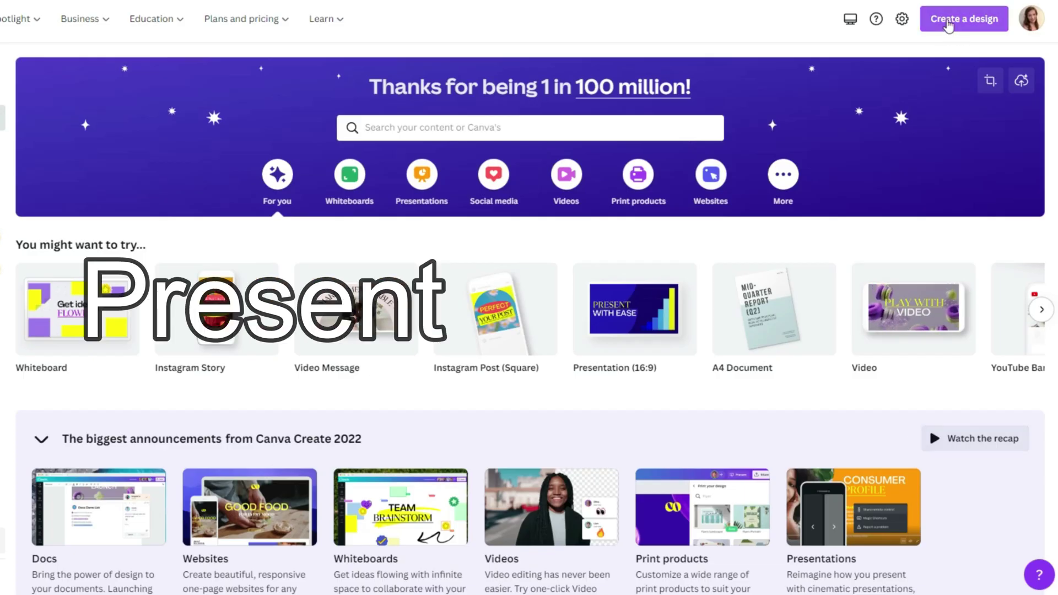
- Start a new presentation and apply all 11 pages of the Larana Company template
left_click(947, 22)
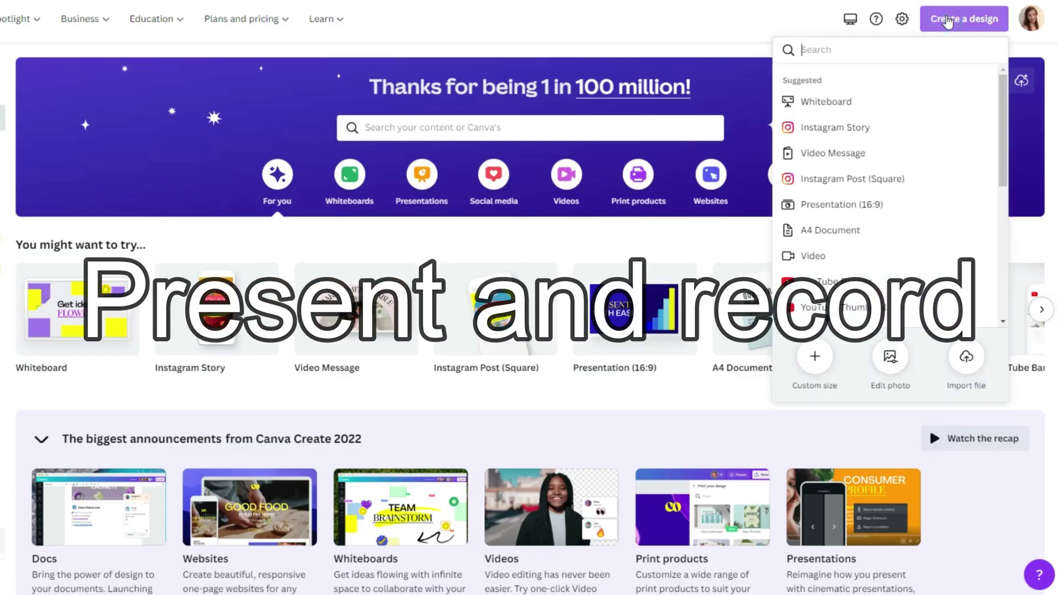
type("present")
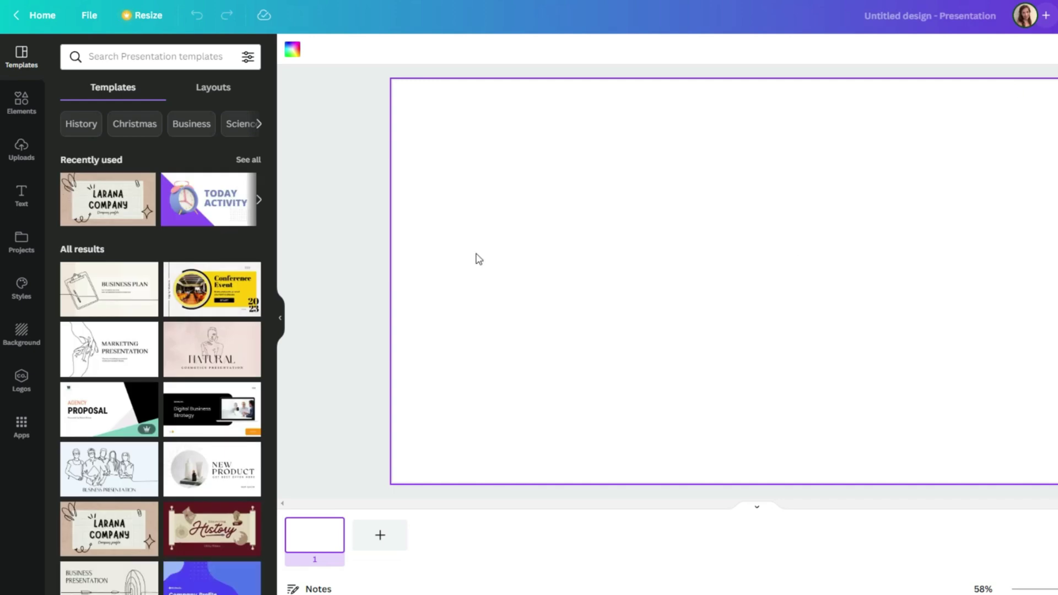
left_click(120, 207)
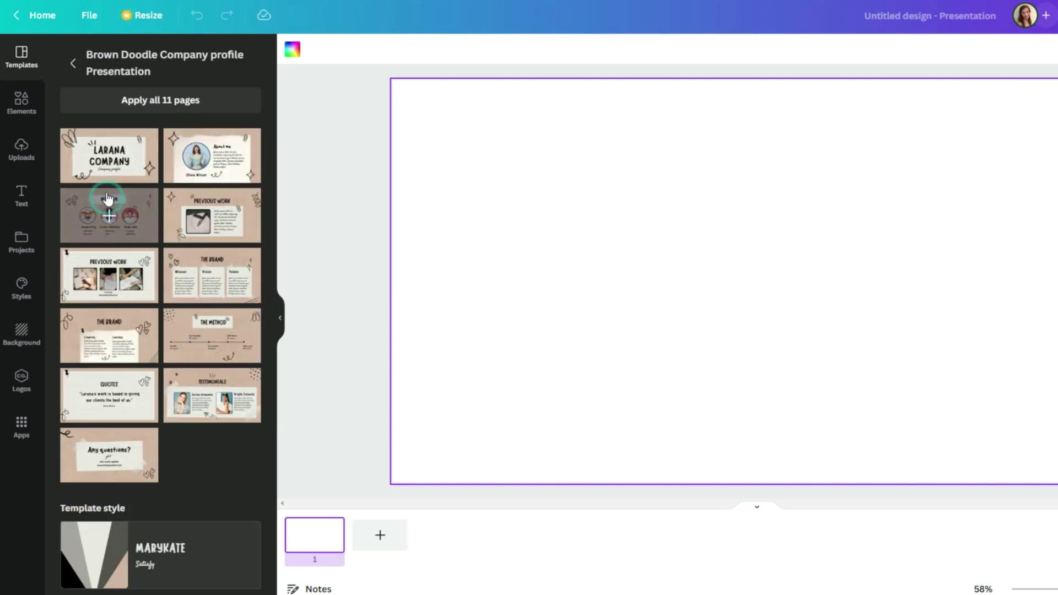
left_click(108, 168)
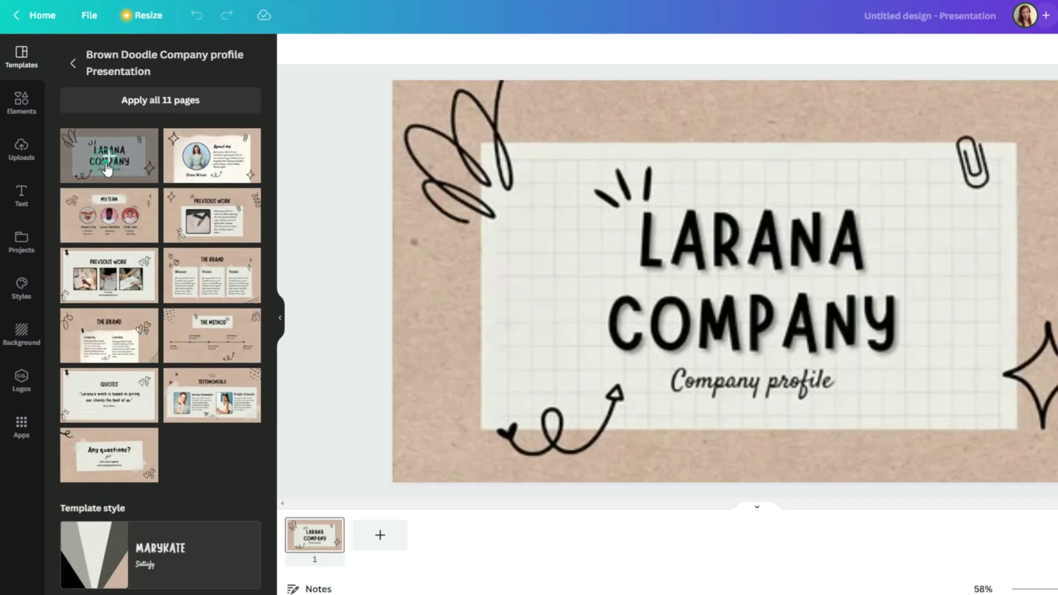
left_click(142, 106)
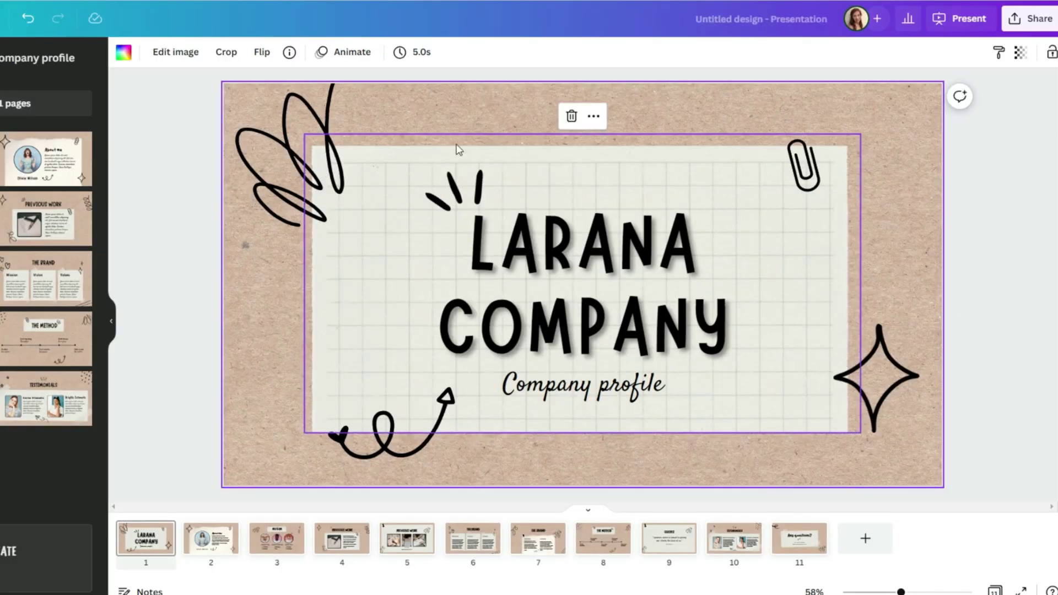
- Choose Present and record and go to the recording studio
left_click(956, 22)
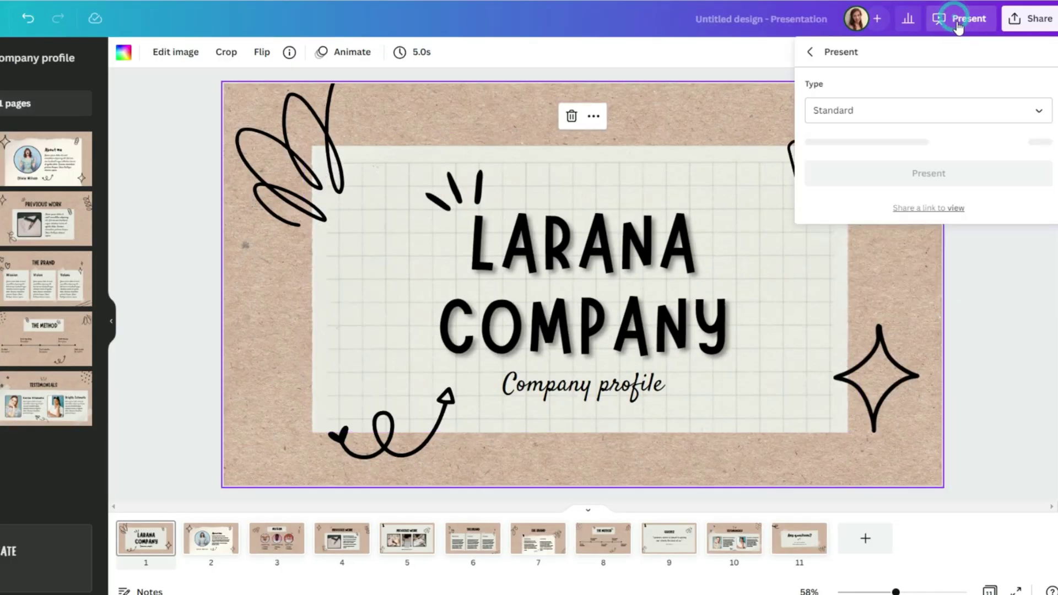
left_click(1040, 113)
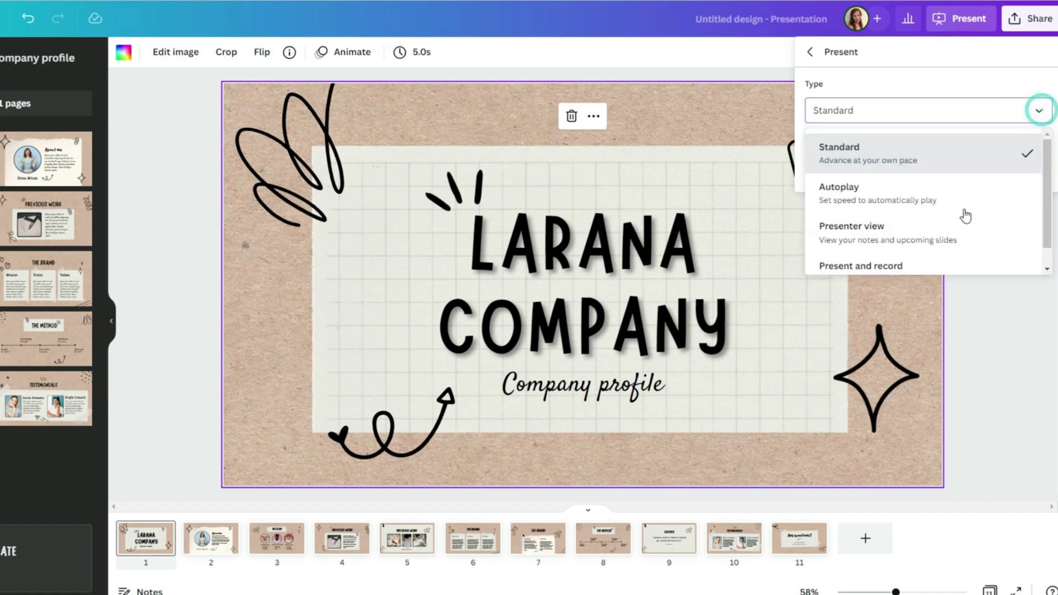
left_click(902, 256)
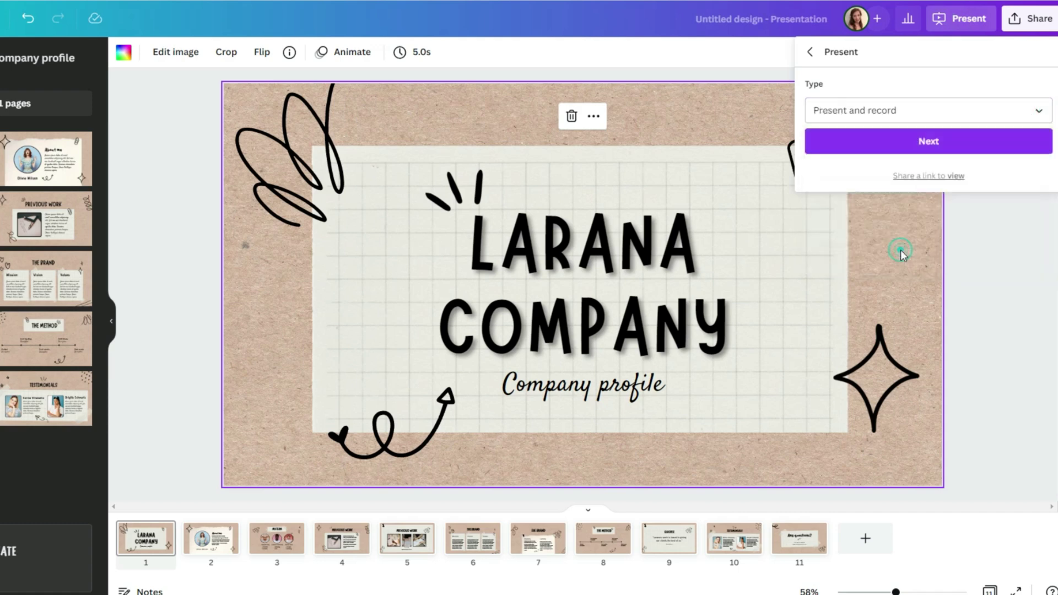
left_click(929, 143)
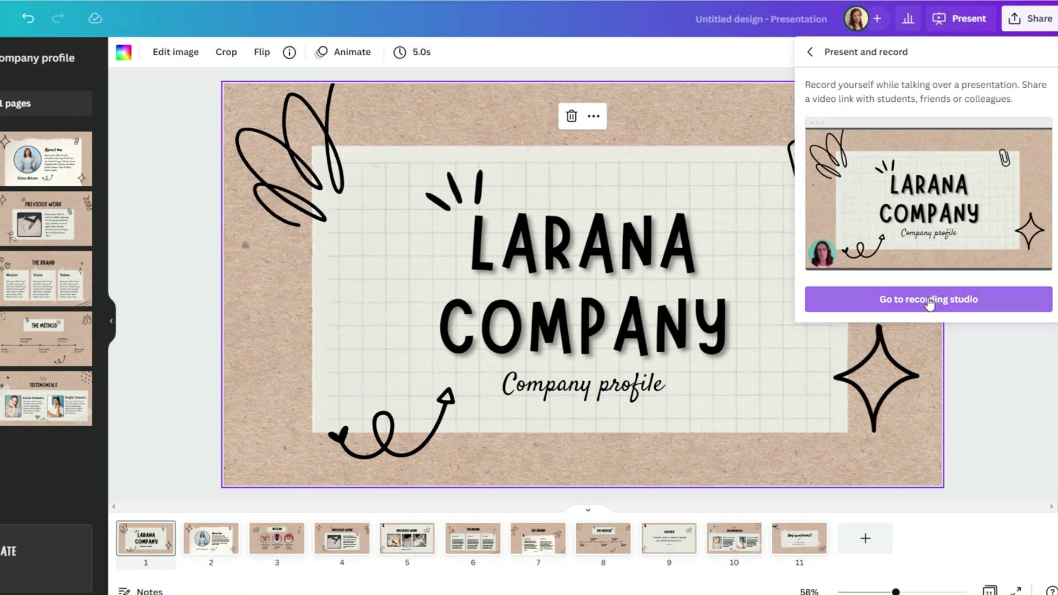
left_click(928, 299)
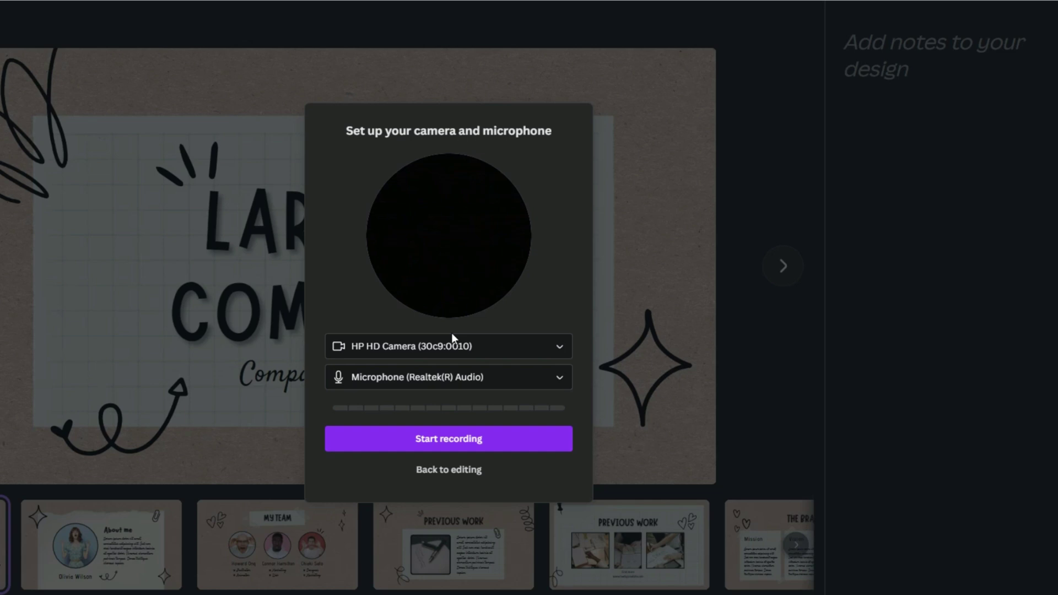
- Turn the camera off and keep the Realtek microphone for the recording
left_click(545, 353)
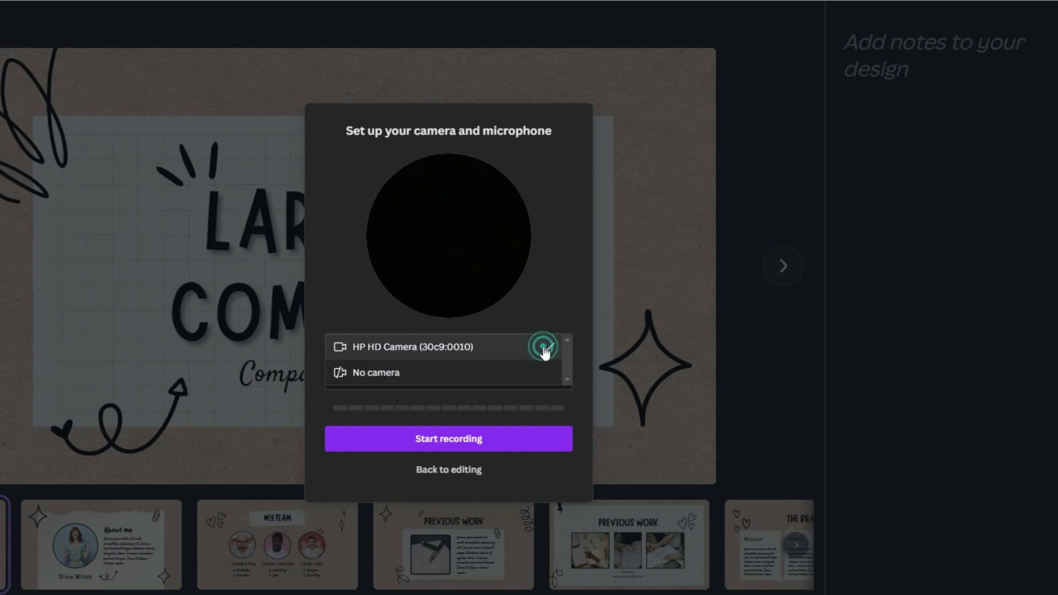
left_click(517, 374)
left_click(518, 380)
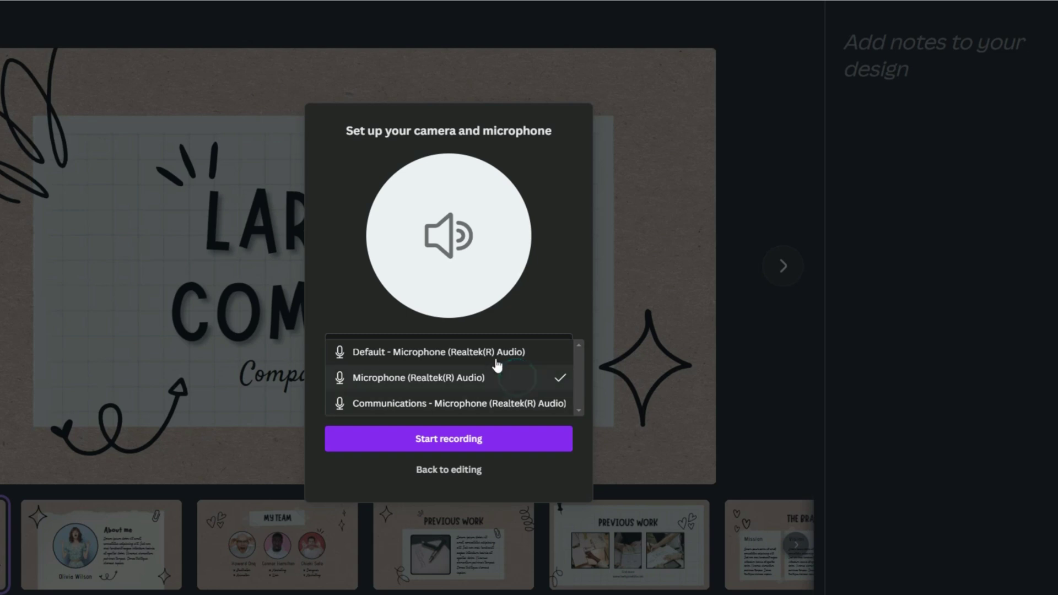
left_click(518, 376)
- Record a 15-second run through the presentation slides and end the recording
left_click(524, 347)
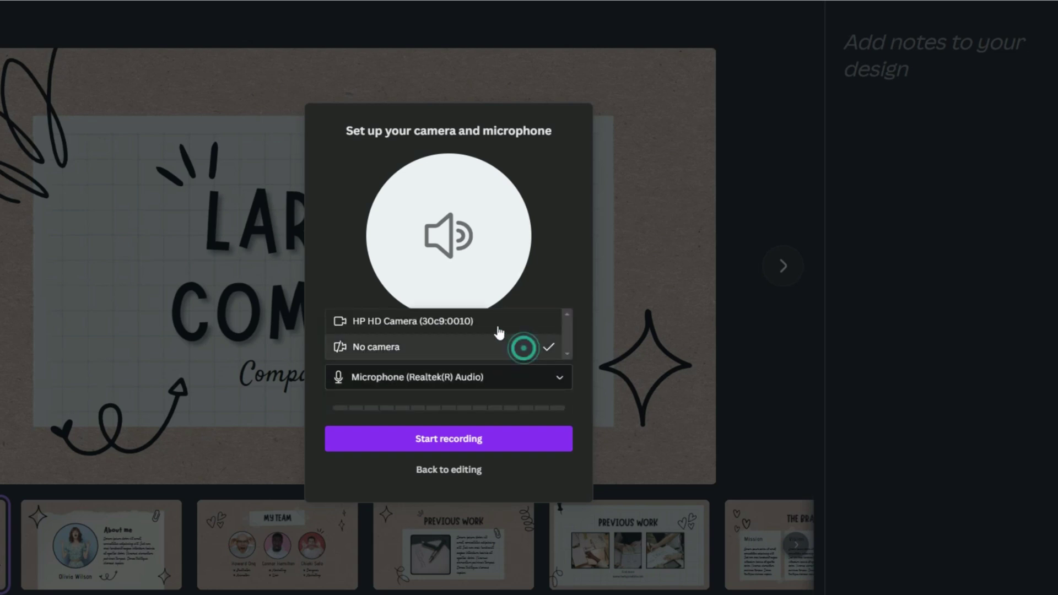
left_click(496, 320)
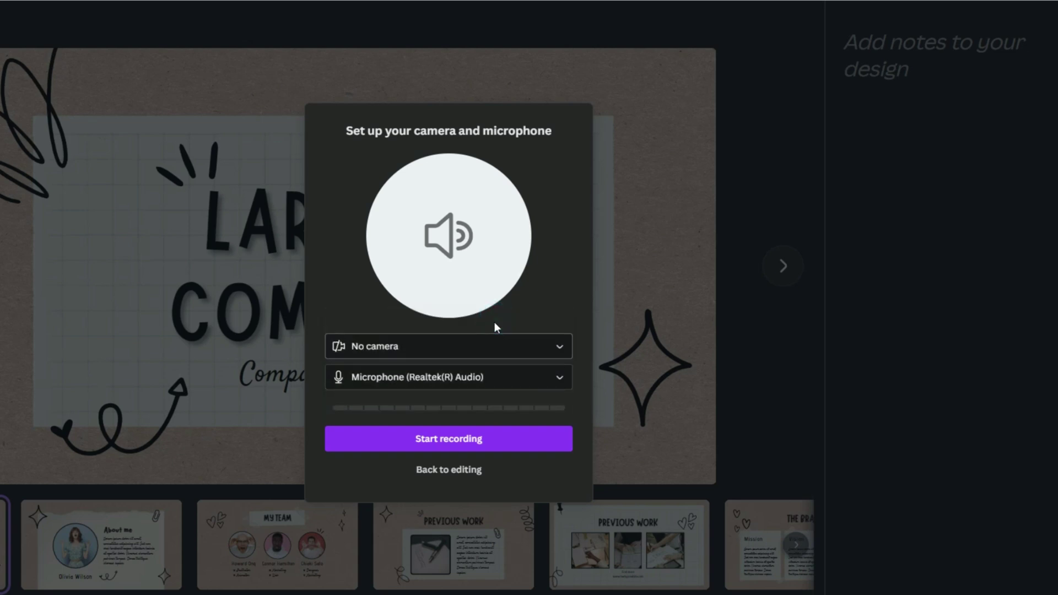
left_click(545, 348)
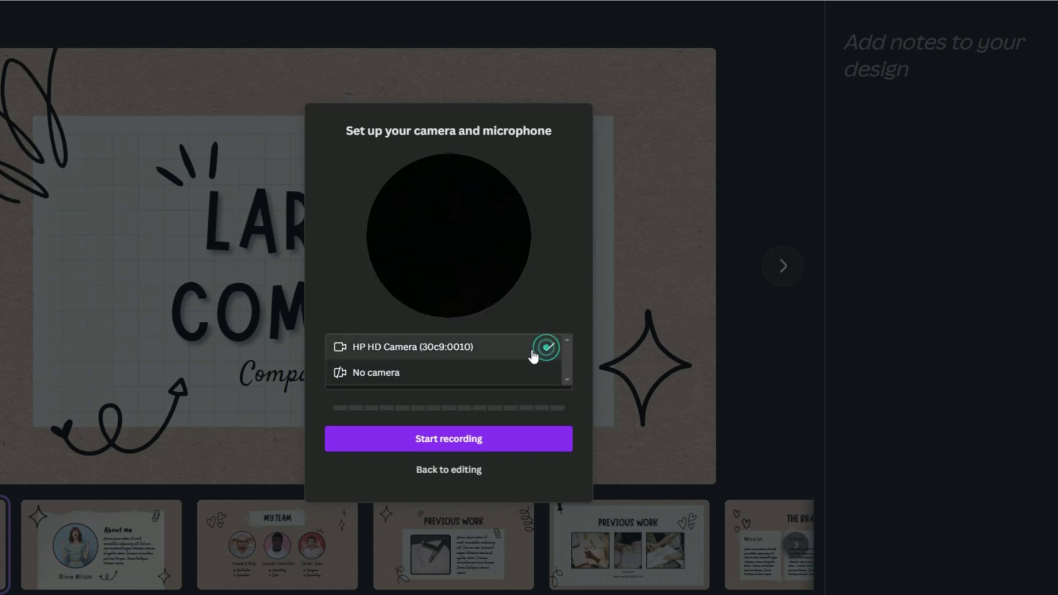
left_click(557, 289)
left_click(453, 442)
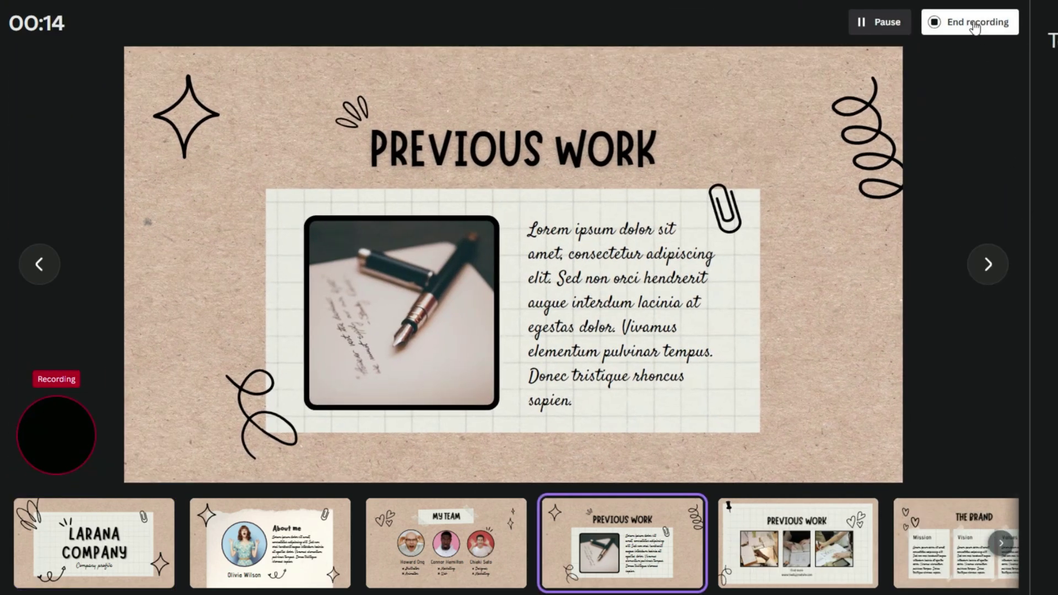
left_click(975, 25)
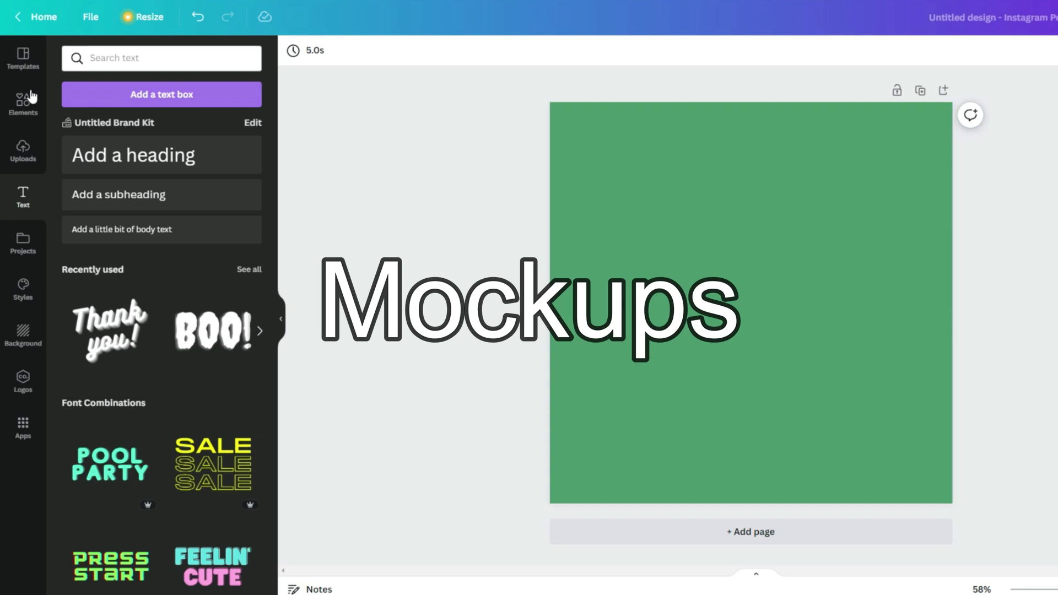
- Search Elements for 'frames' and place a phone frame and a desktop monitor frame on the page
left_click(23, 108)
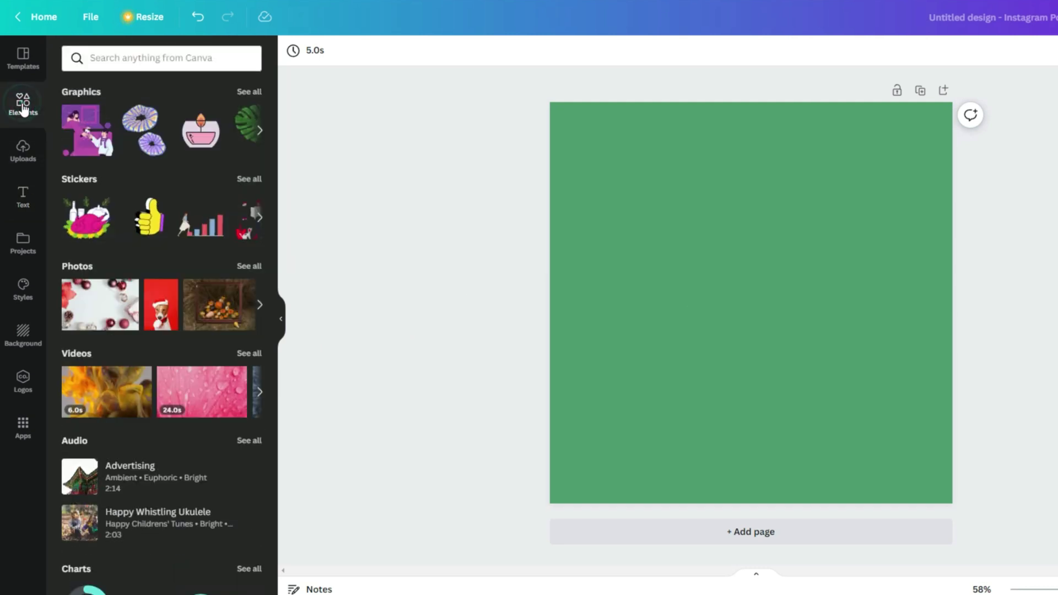
left_click(122, 57)
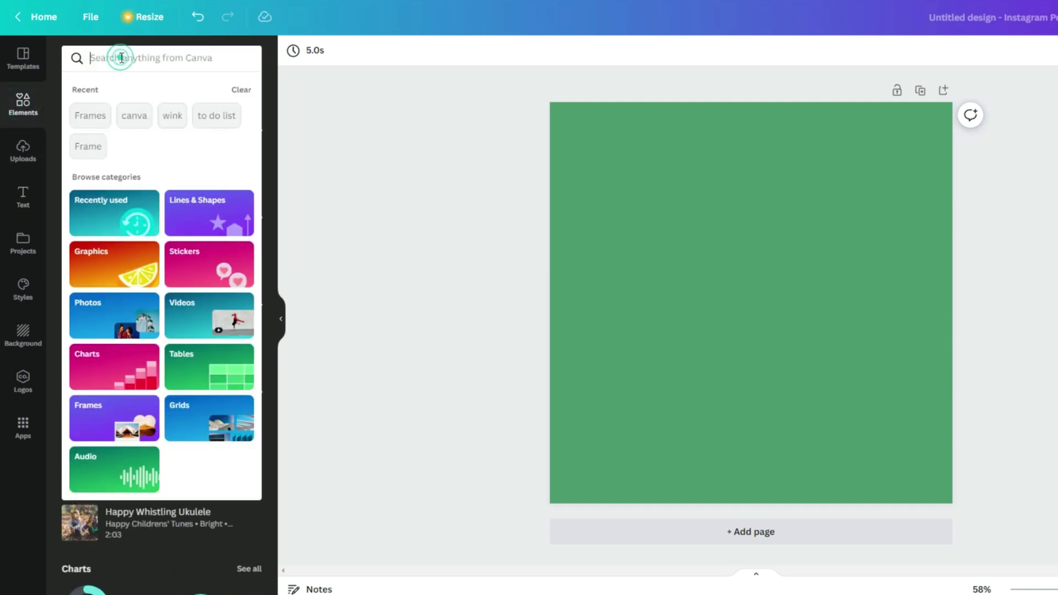
type("frames")
key("Return")
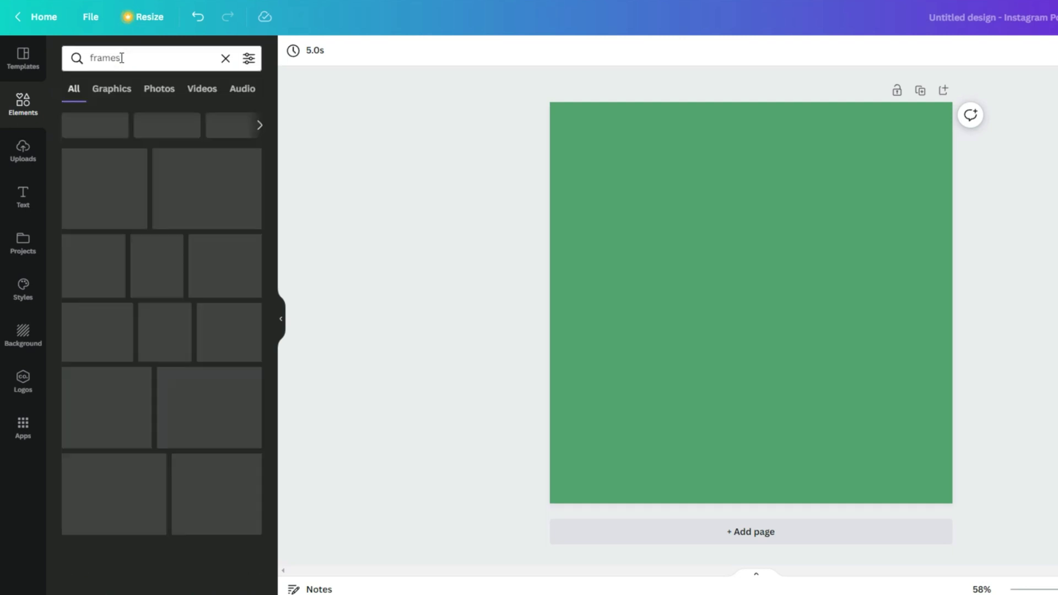
scroll(173, 198, "down", 6)
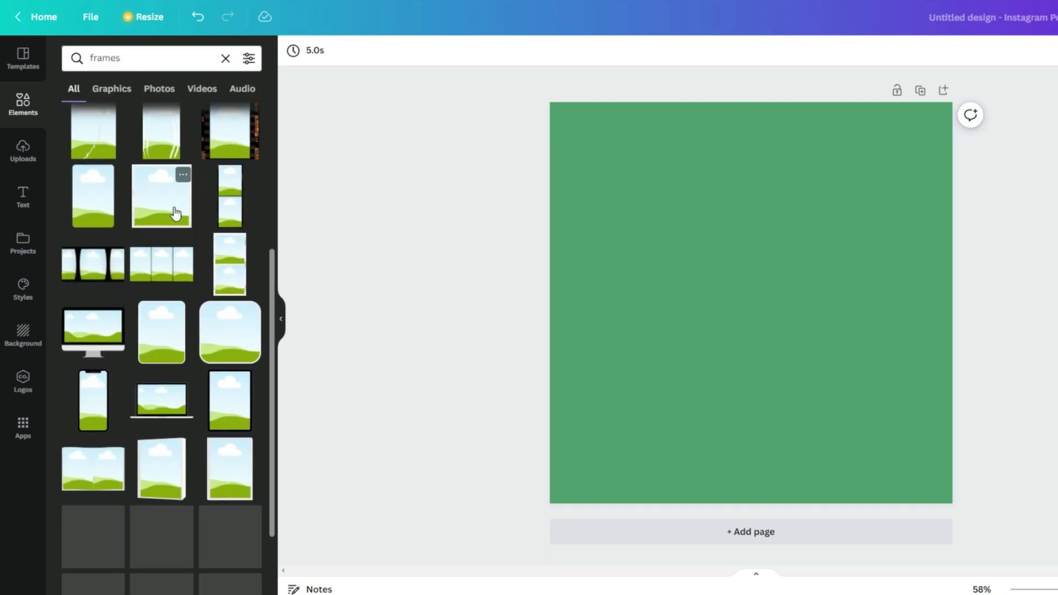
left_click_drag(93, 287, 634, 279)
left_click_drag(95, 213, 763, 196)
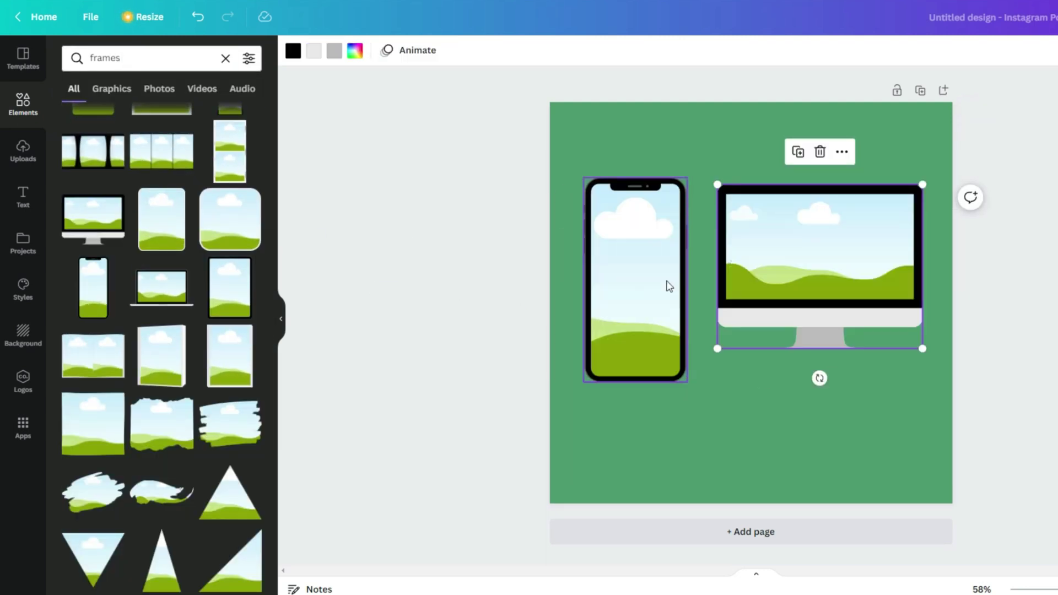
left_click(650, 276)
- Drop a Christmas ornaments photo into the monitor frame
left_click(225, 58)
scroll(176, 213, "down", 5)
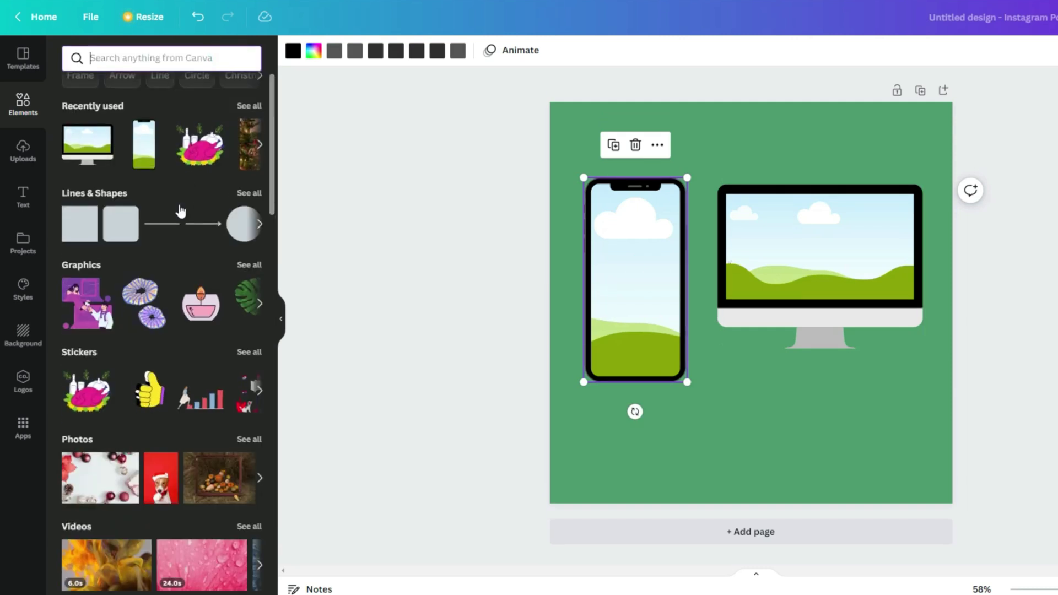
left_click_drag(129, 242, 663, 302)
left_click(845, 400)
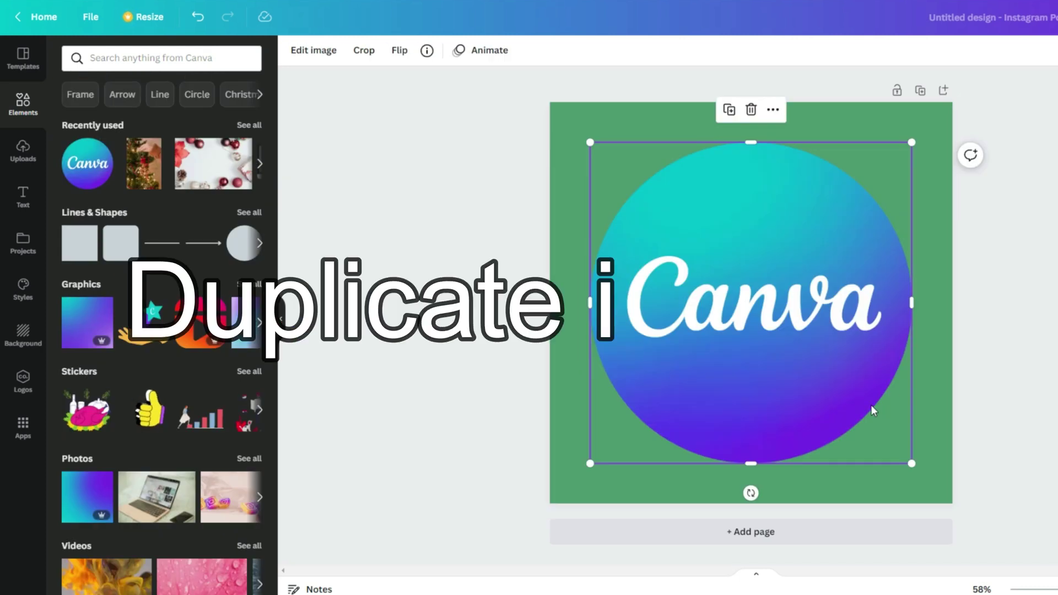
- Shrink the Canva logo to 249 by 249 and scatter several copies around the page
left_click_drag(911, 463, 654, 207)
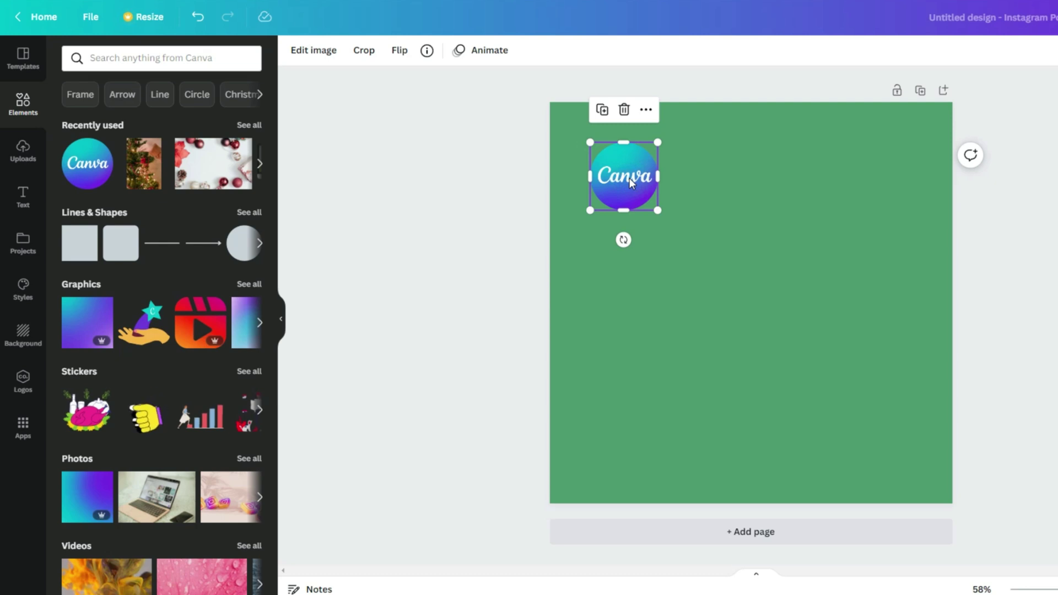
left_click_drag(629, 177, 606, 323)
left_click_drag(606, 323, 689, 256)
left_click_drag(689, 256, 804, 430)
left_click_drag(804, 430, 760, 512)
- Enlarge one logo copy near the bottom and paste a duplicate of it
left_click_drag(690, 419, 633, 410)
key("ctrl+c")
key("ctrl+v")
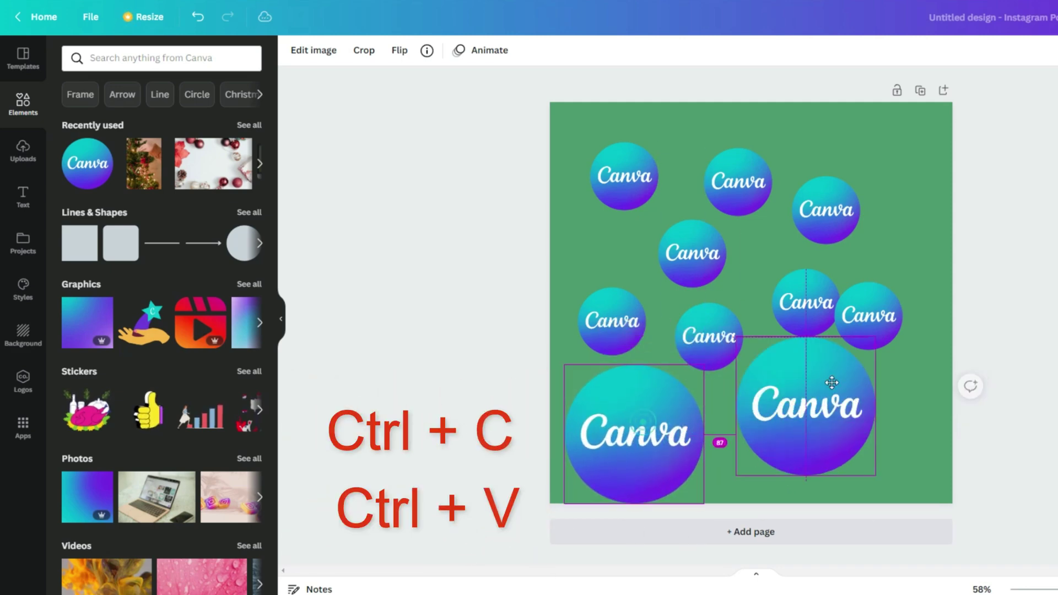